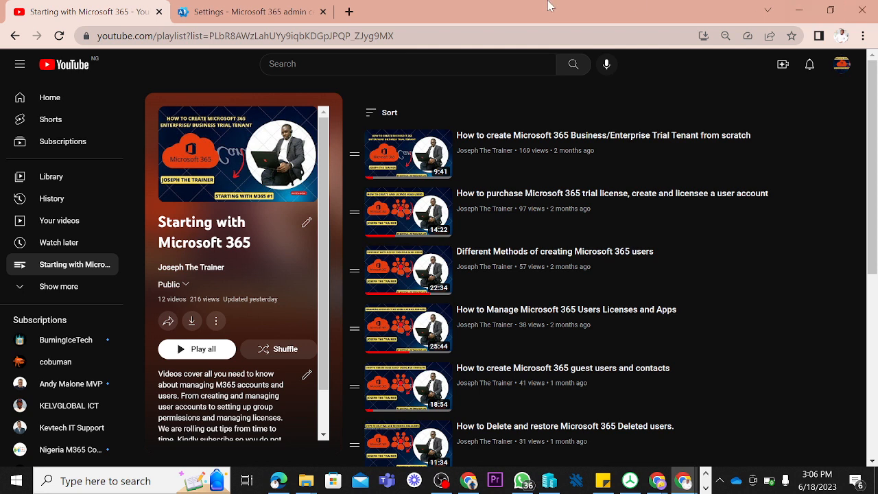
Step: Open the Microsoft 365 admin center in a new browser tab and expand Settings in the full navigation
left_click(348, 11)
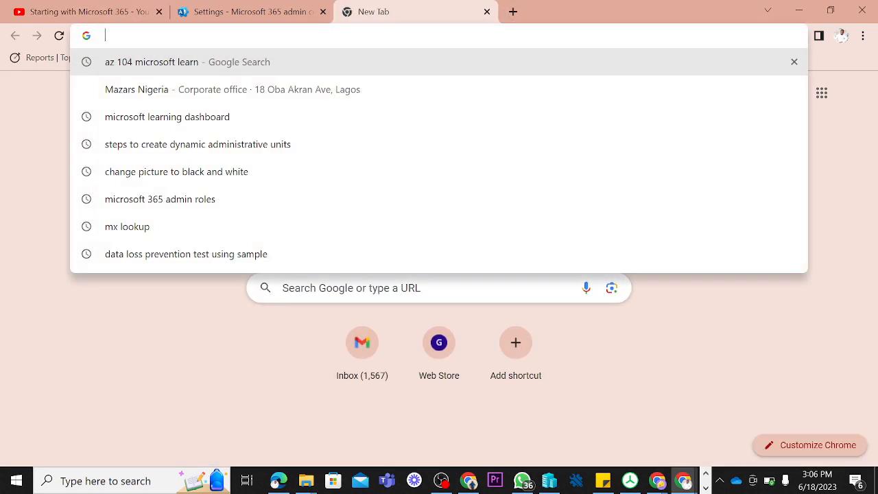
type("admin.microsoft.com")
key("Return")
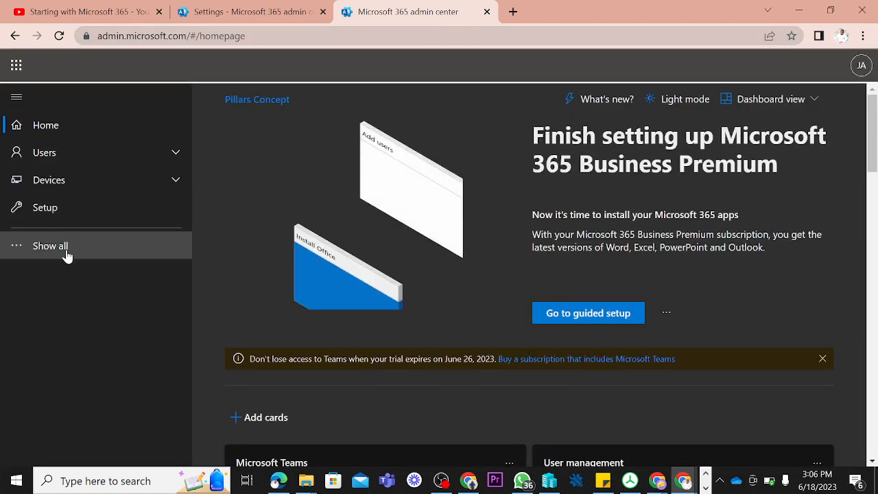
left_click(67, 255)
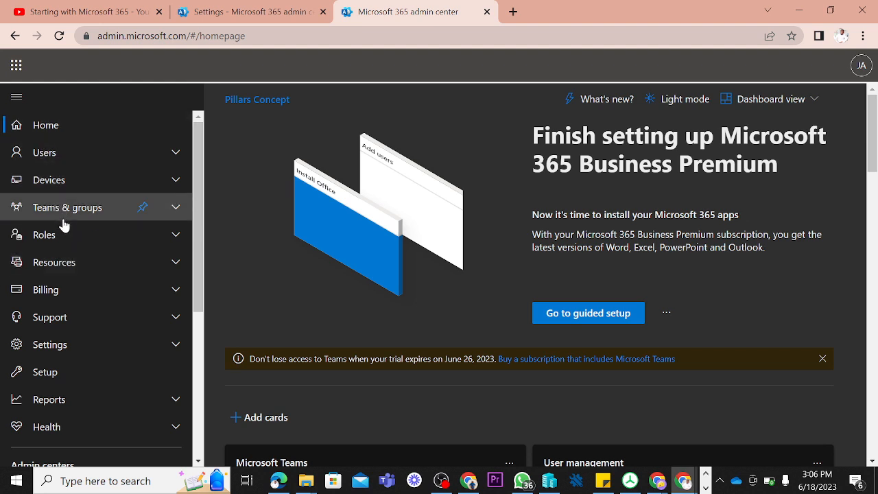
left_click(55, 345)
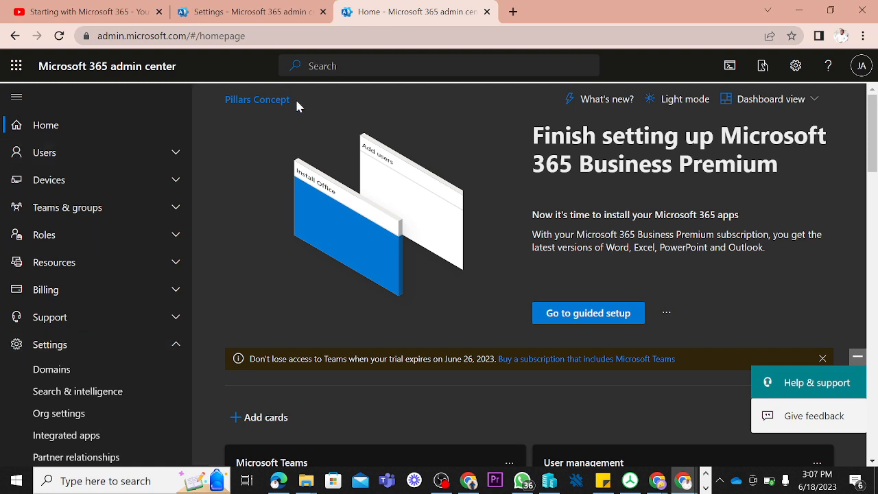
Step: Open the tenant's Domains list, view the details of PillarsConcepts.onmicrosoft.com, and return to the list
left_click_drag(296, 103, 223, 101)
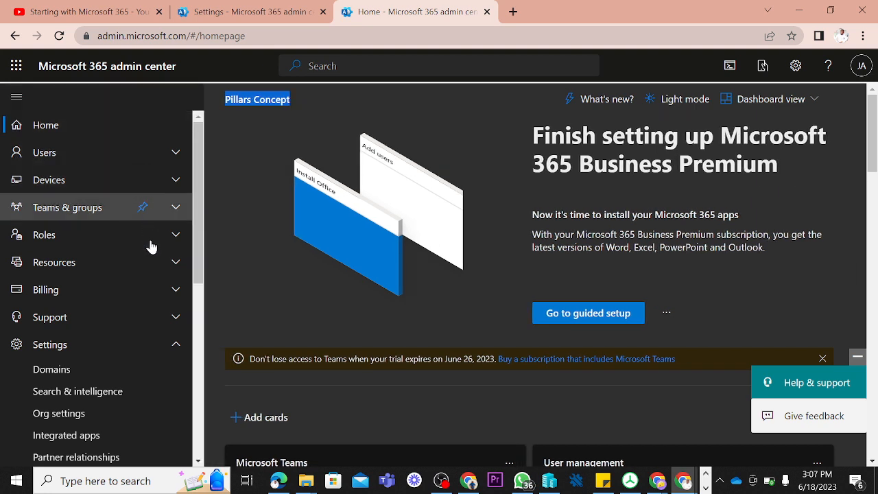
left_click(177, 346)
left_click(177, 347)
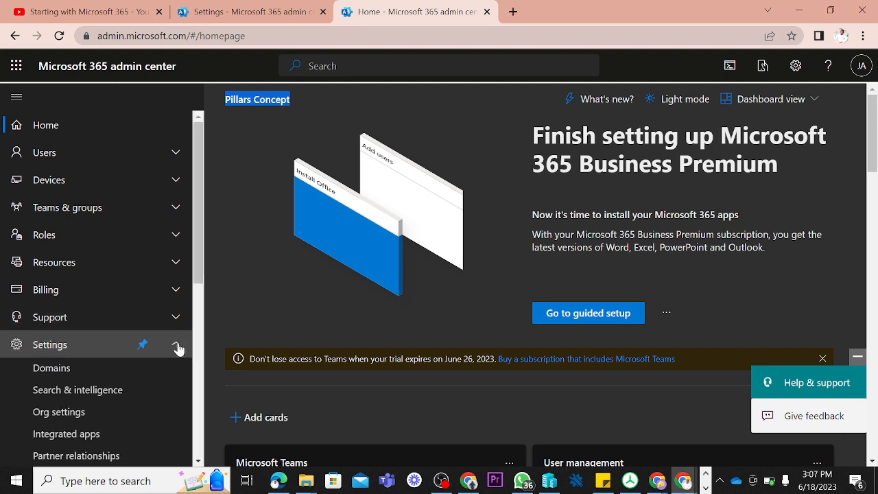
left_click(81, 371)
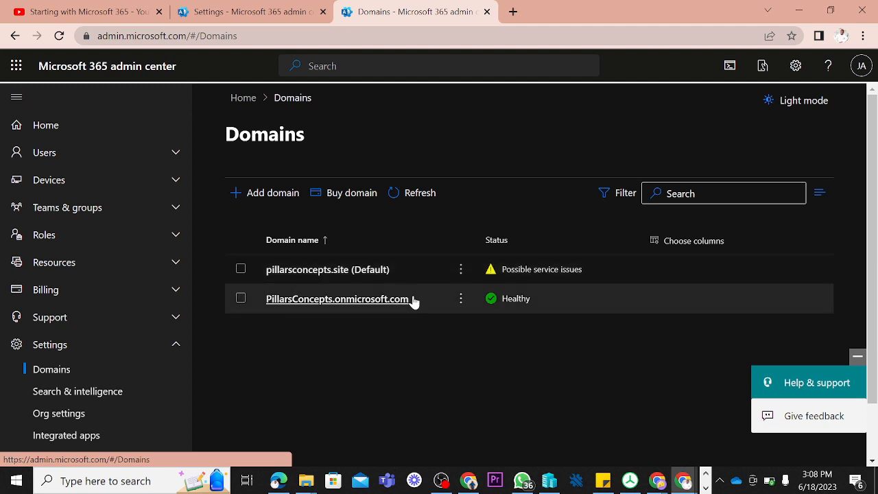
left_click_drag(413, 302, 335, 302)
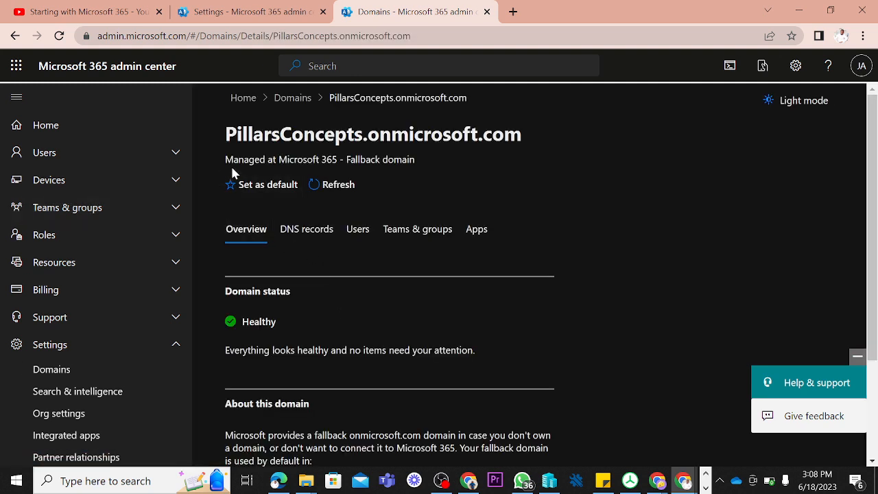
left_click(287, 105)
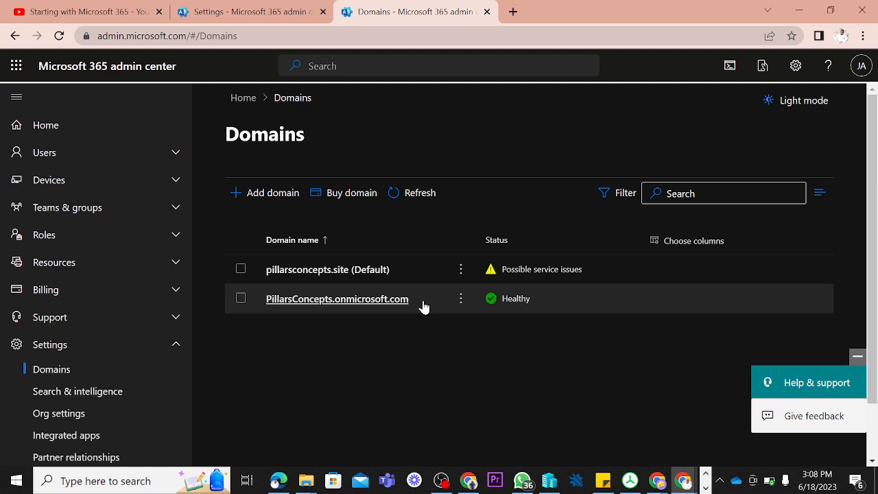
Step: Start the wizard for adding a domain and look through its domain name page
left_click(266, 195)
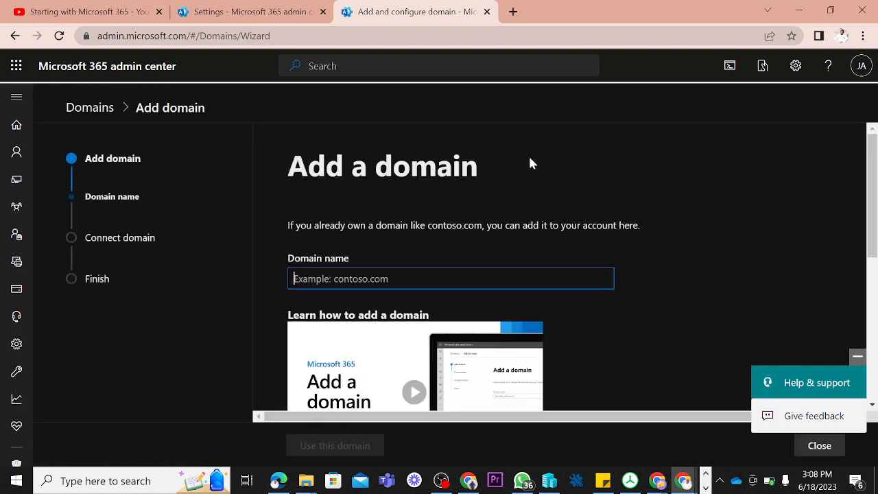
left_click_drag(872, 140, 872, 178)
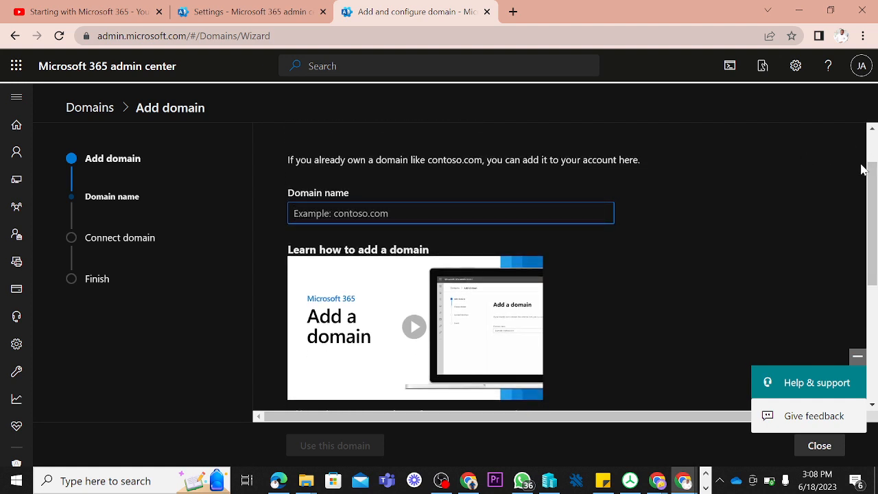
left_click_drag(872, 184, 873, 209)
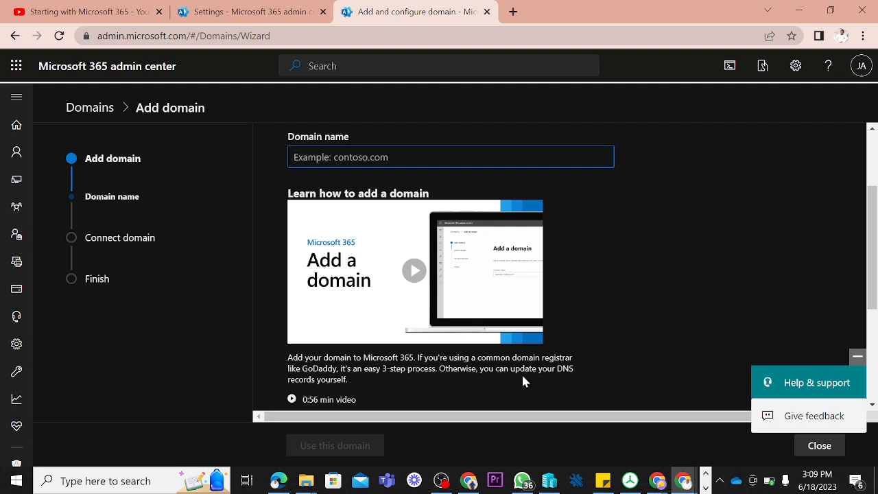
Step: Watch the "Add a domain" tutorial video, close it, and return to the Domains list without adding a domain
left_click(416, 280)
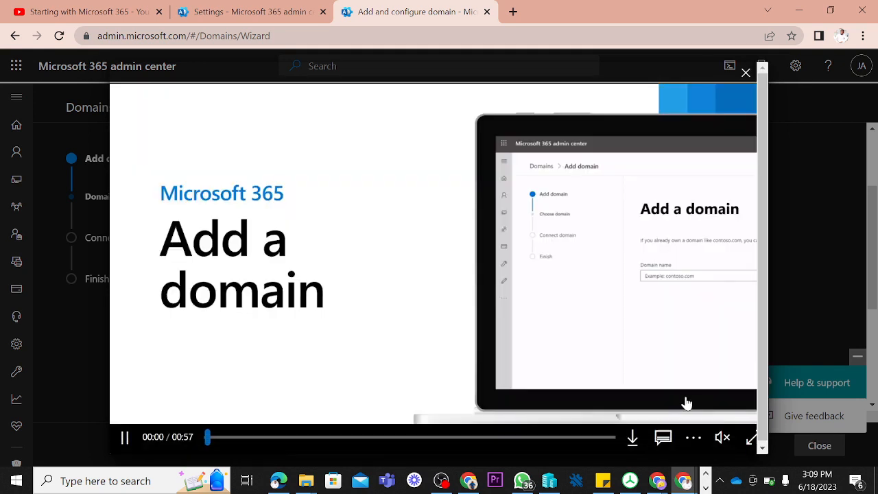
left_click(721, 438)
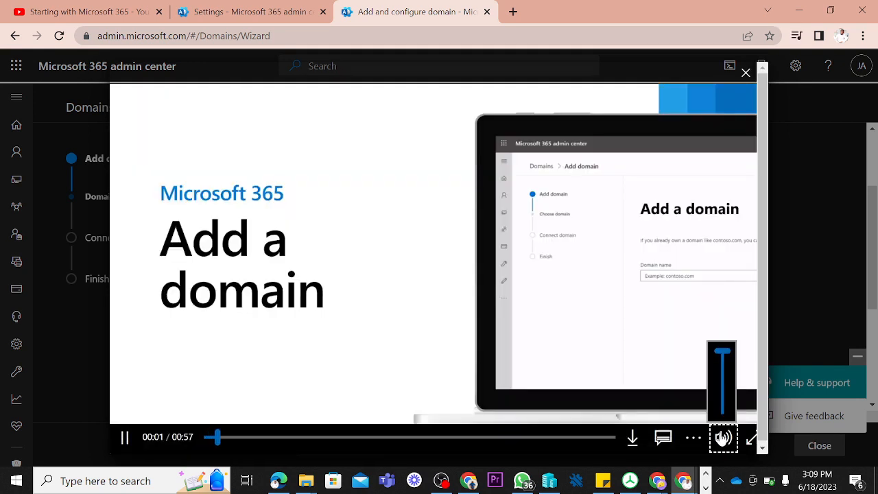
left_click(721, 438)
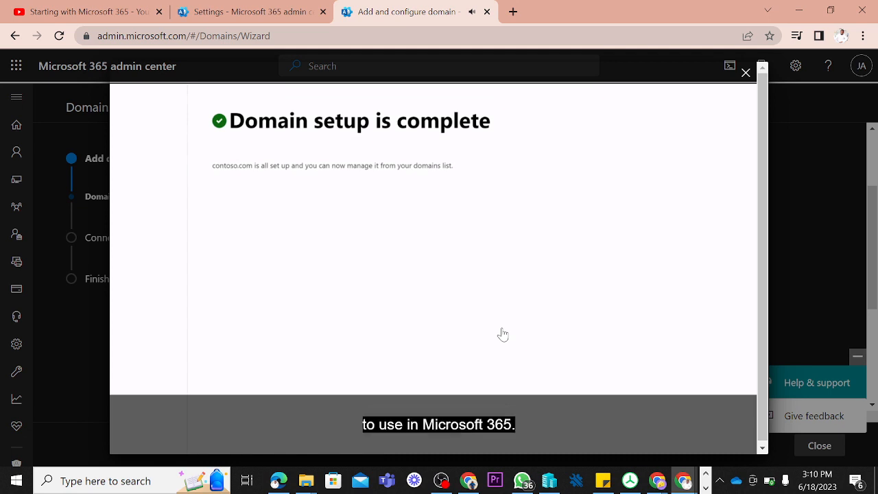
left_click(745, 73)
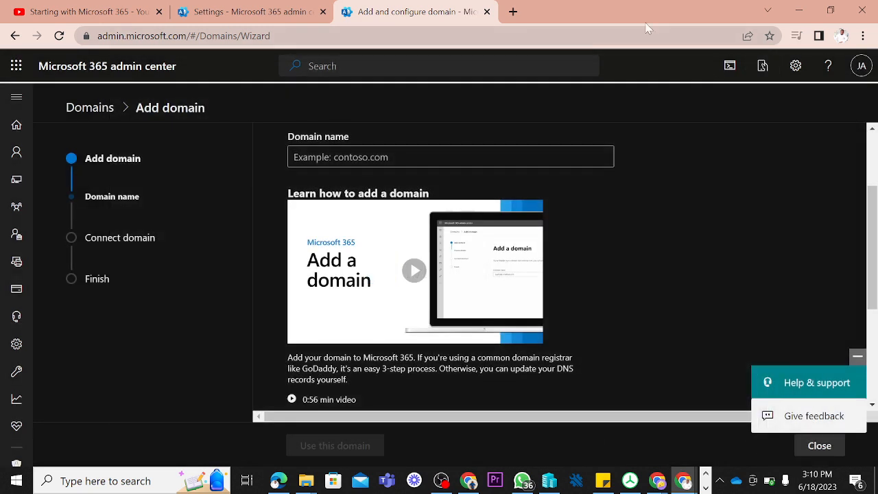
left_click(101, 110)
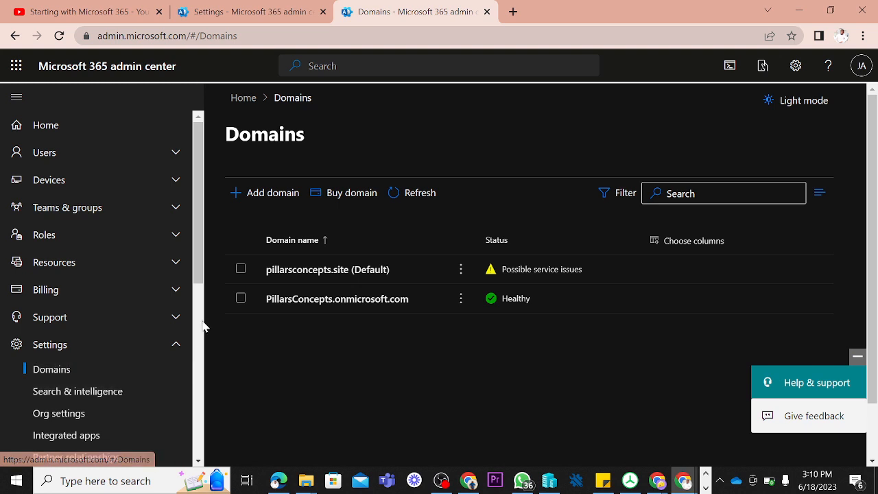
Step: Open the Integrated apps settings and read the page's introductory description of Microsoft 365 Apps
scroll(200, 275, "down", 1)
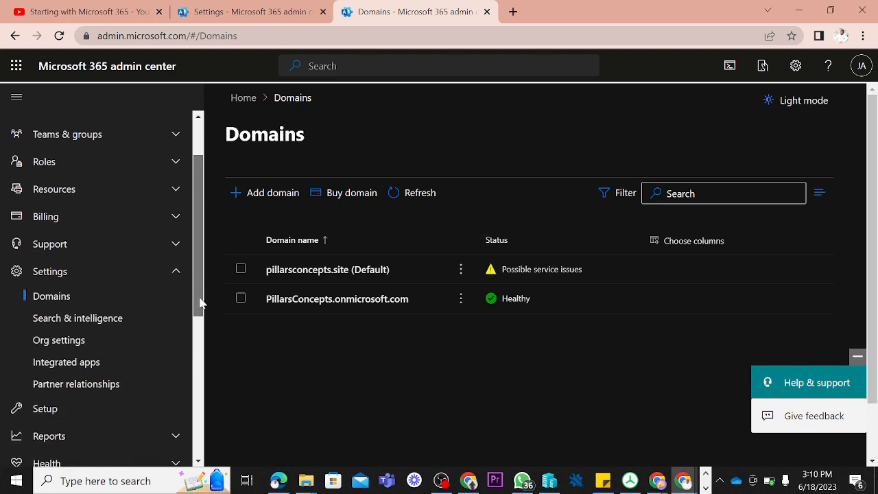
left_click_drag(199, 302, 201, 316)
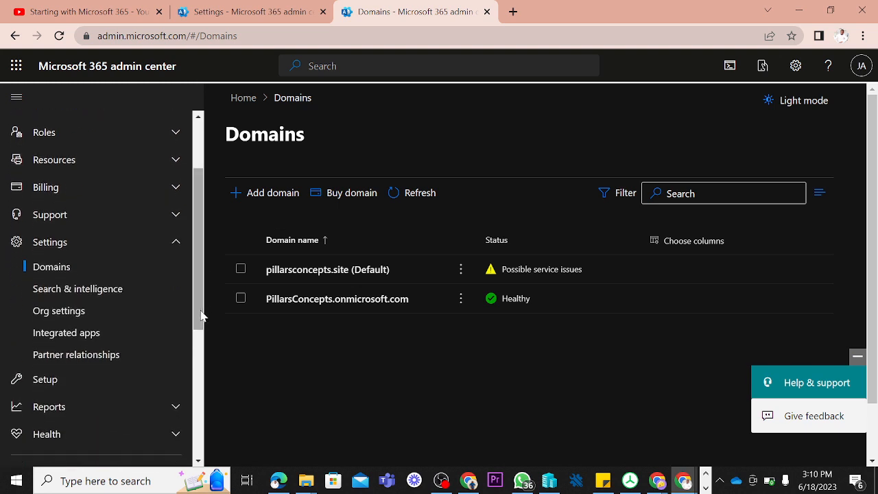
left_click(64, 335)
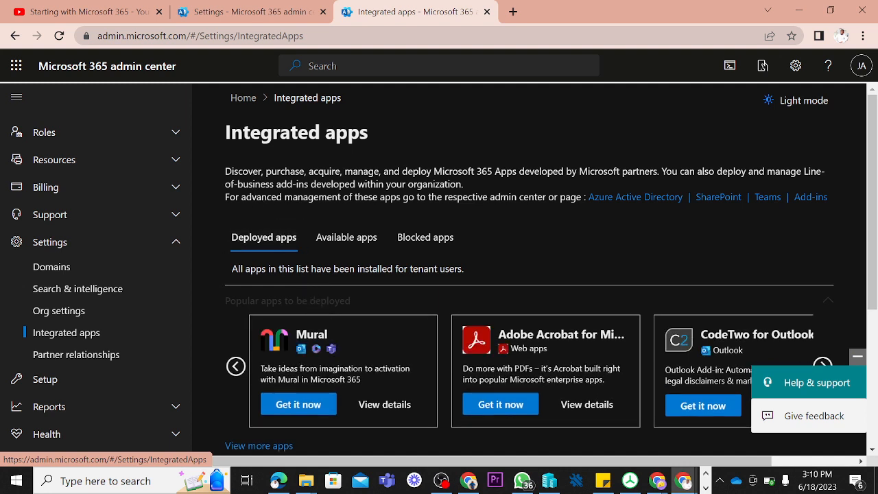
left_click_drag(413, 171, 640, 171)
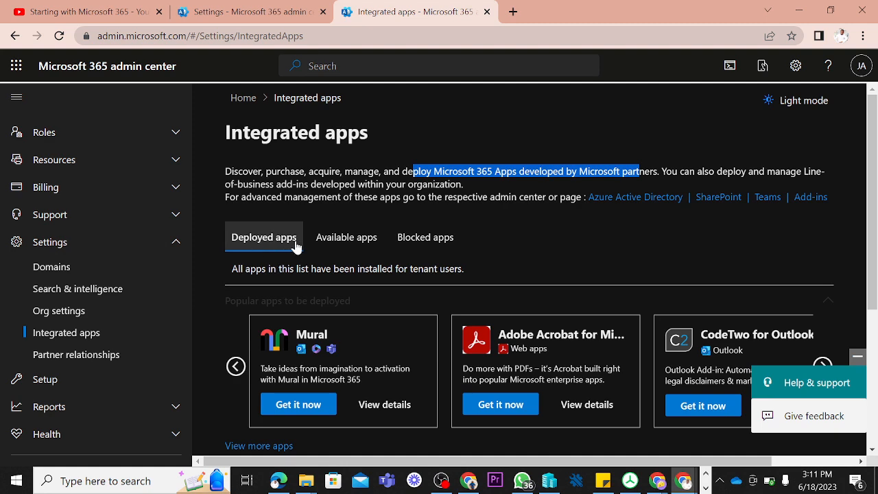
Step: View the available apps and the blocked apps, and read the description of what blocking an app does
left_click(350, 248)
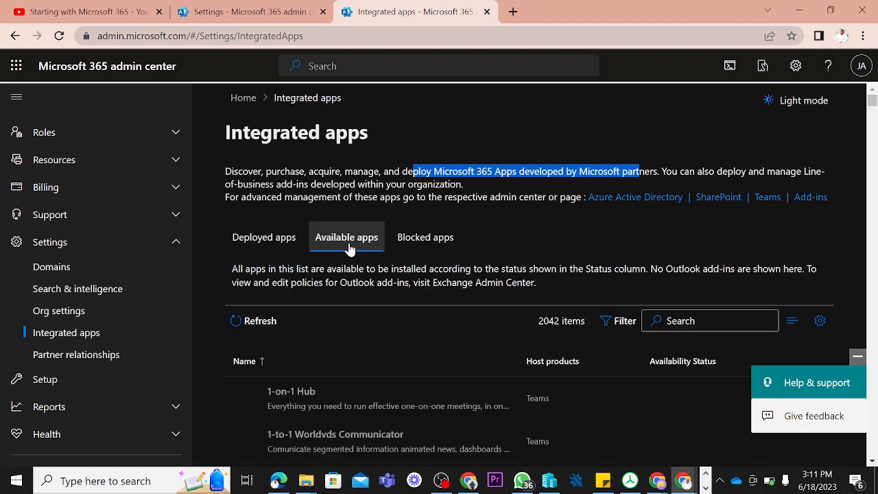
left_click(413, 241)
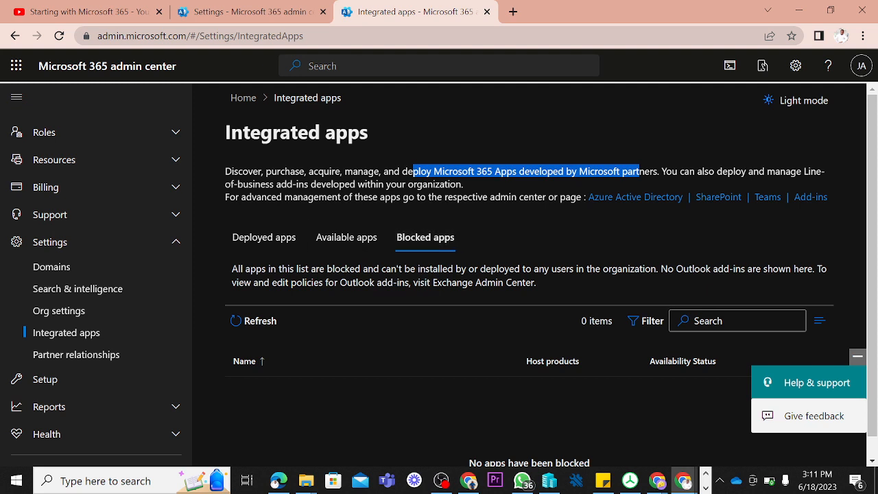
left_click_drag(345, 269, 520, 269)
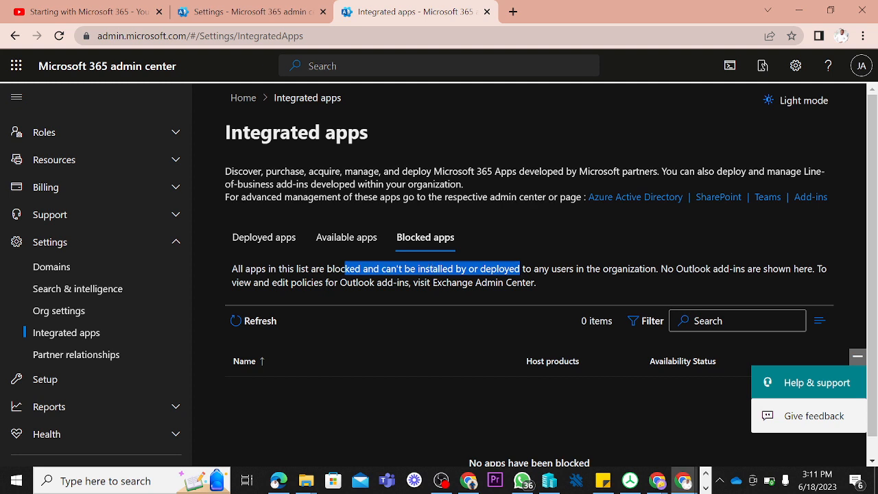
left_click(553, 281, "shift")
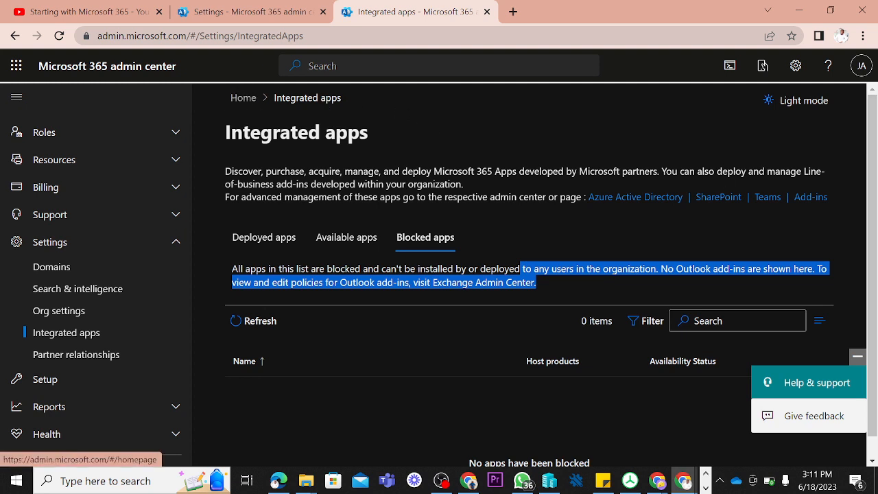
Step: Return to the available apps and browse through the list of installable apps
left_click(345, 239)
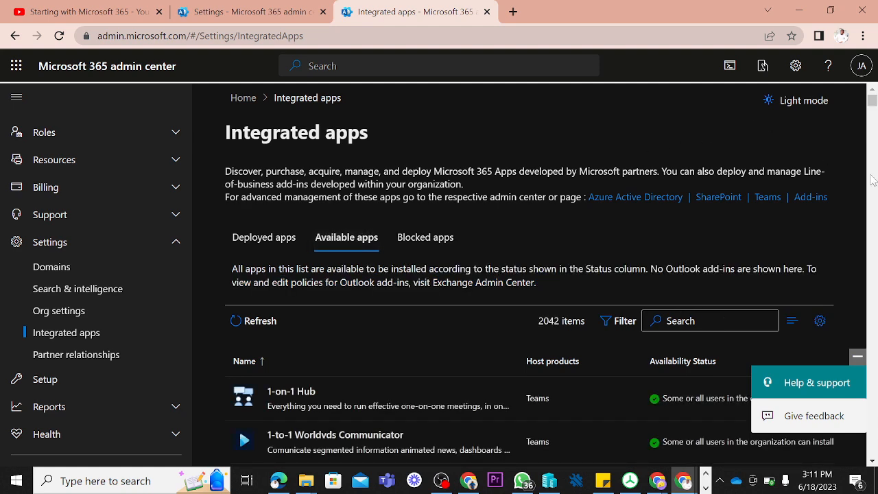
mouse_move(873, 104)
left_mouse_down()
mouse_move(874, 111)
mouse_move(874, 99)
left_mouse_up()
scroll(873, 96, "up", 7)
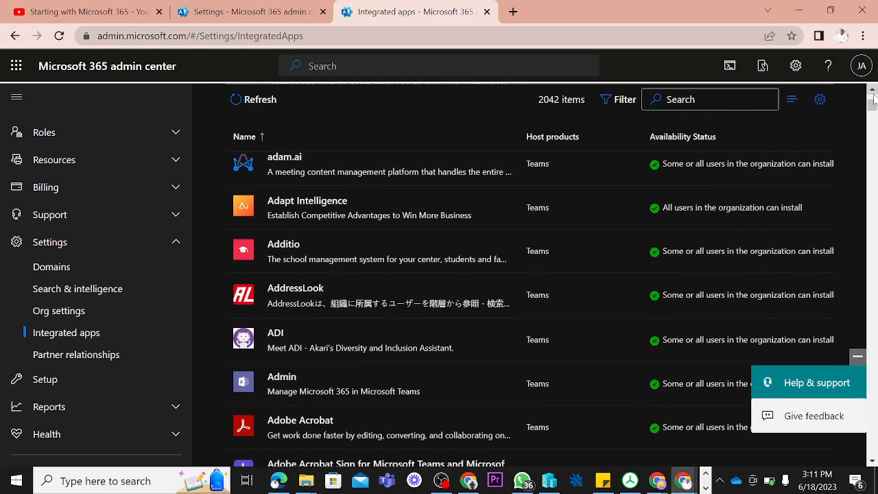
scroll(874, 100, "up", 15)
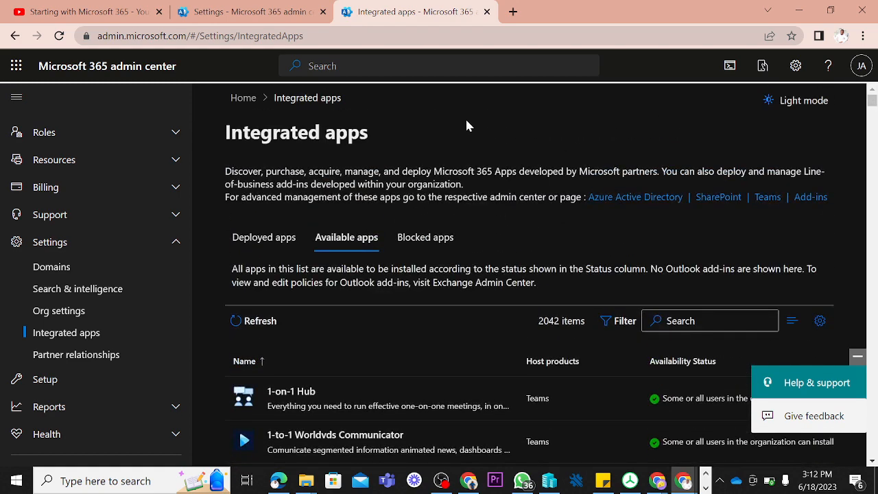
Step: View the deployed apps, including the popular apps suggested for deployment and the installed apps list
left_click(260, 240)
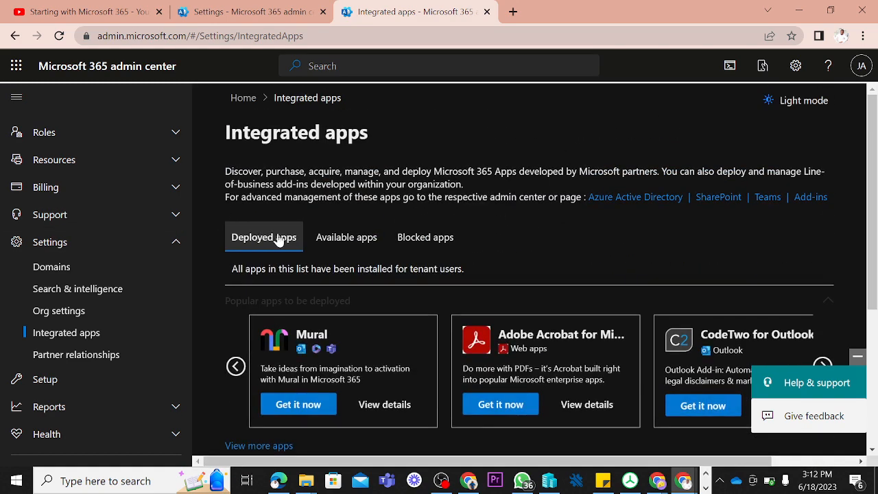
left_click_drag(869, 125, 866, 281)
scroll(866, 281, "up", 1)
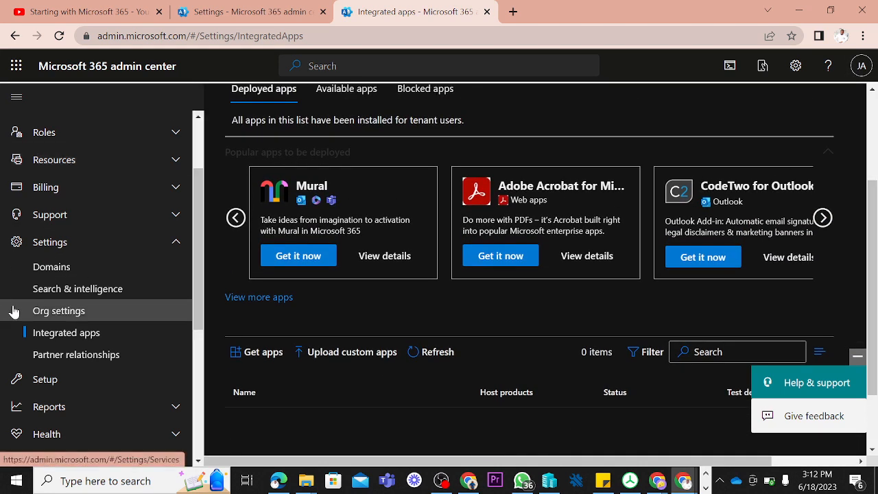
Step: Open the organization settings, view the Services list, and switch to the Security & privacy settings
left_click(67, 313)
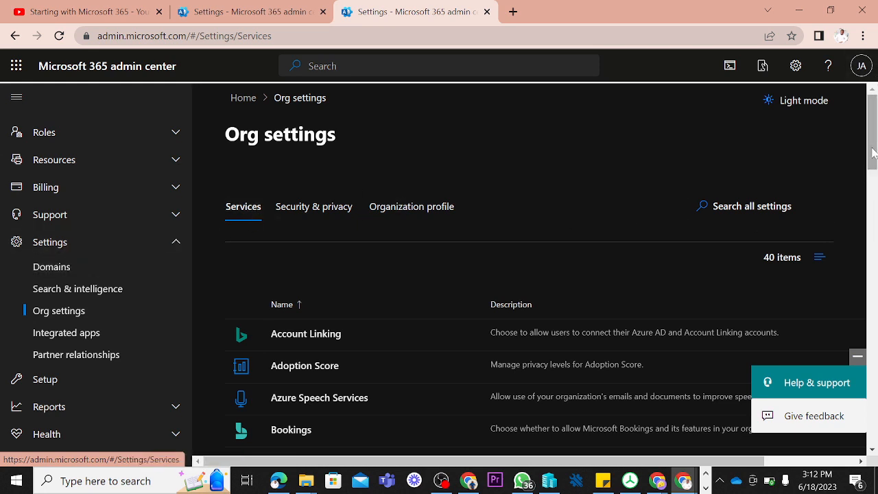
mouse_move(871, 152)
left_mouse_down()
mouse_move(857, 258)
mouse_move(861, 141)
left_mouse_up()
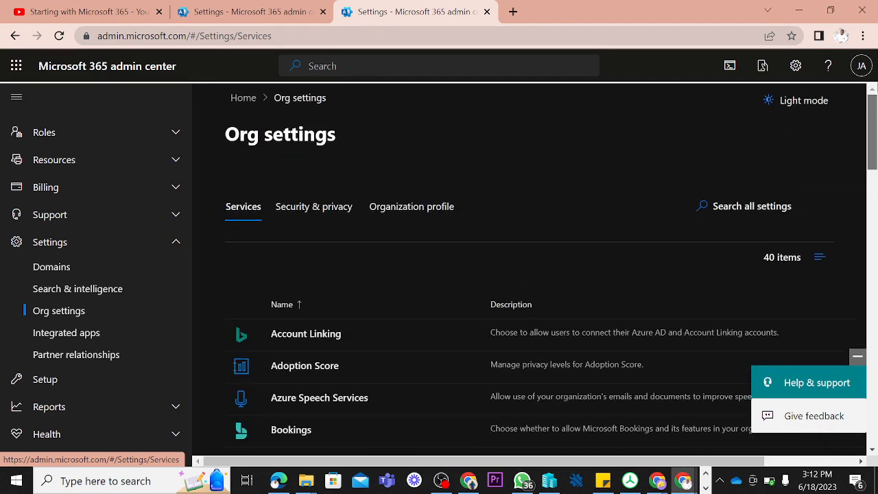
left_click(310, 216)
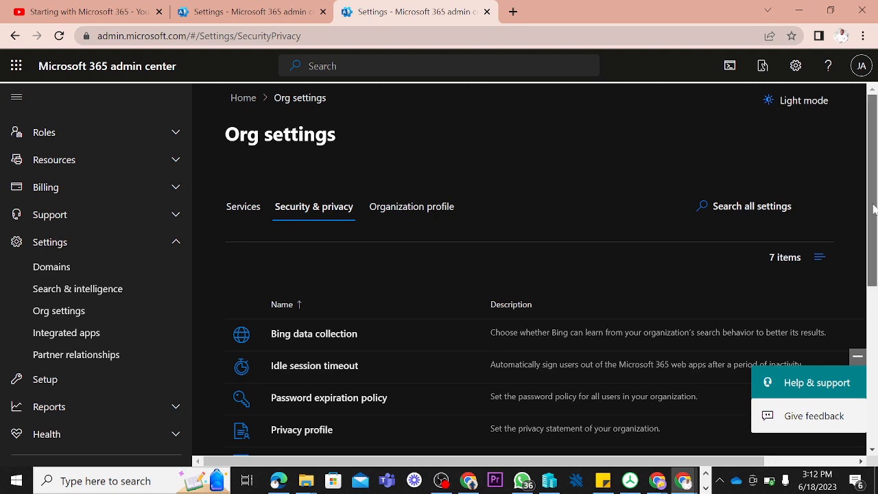
Step: Look through the Security & privacy settings and open the Password expiration policy
scroll(860, 284, "down", 2)
scroll(860, 283, "down", 1)
scroll(857, 289, "up", 1)
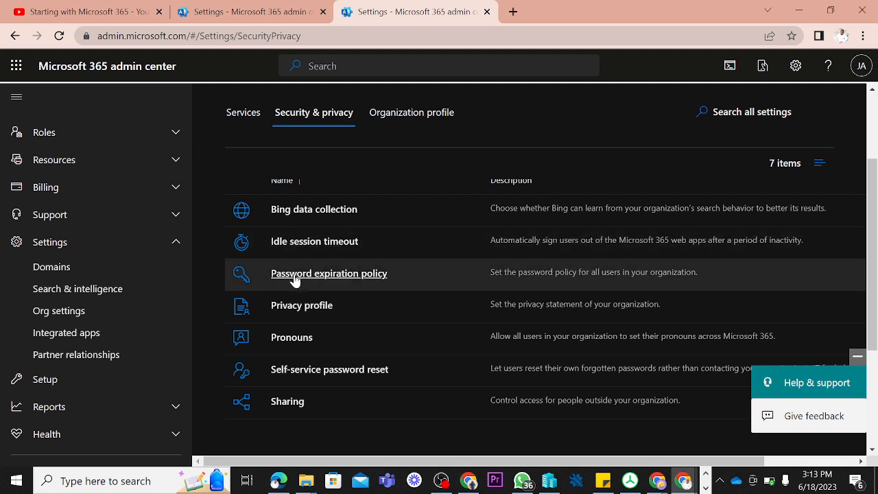
left_click(295, 275)
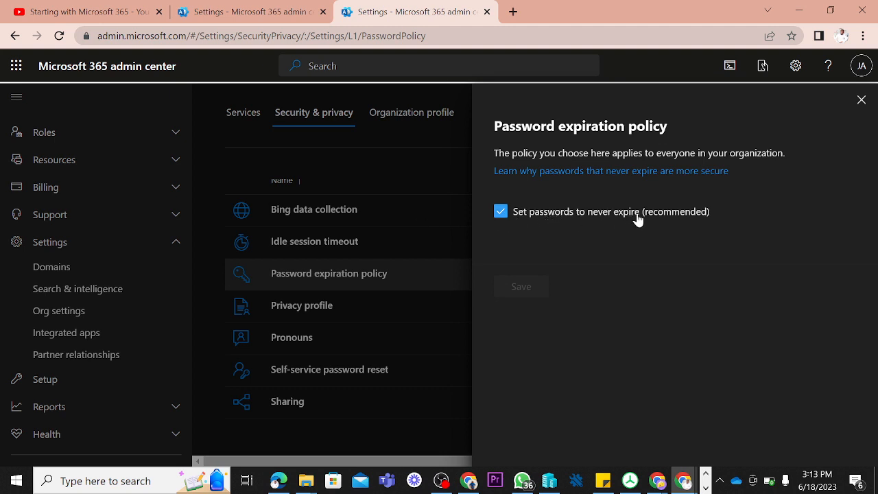
Step: Turn off never-expiring passwords and set the days before passwords expire to 30
left_click(501, 212)
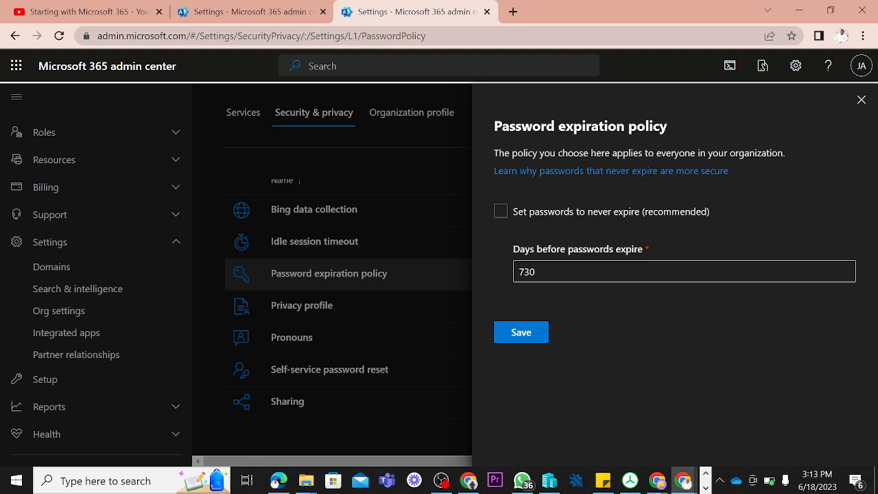
left_click(524, 272)
key("BackSpace")
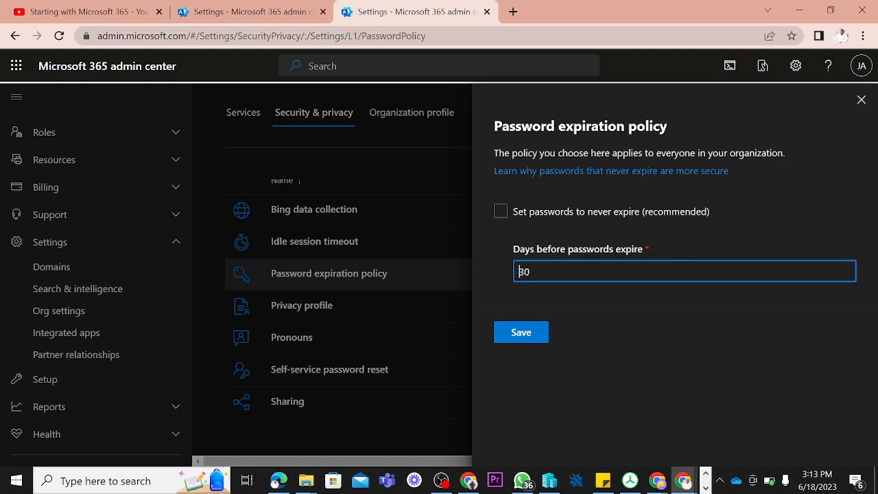
left_click(596, 307)
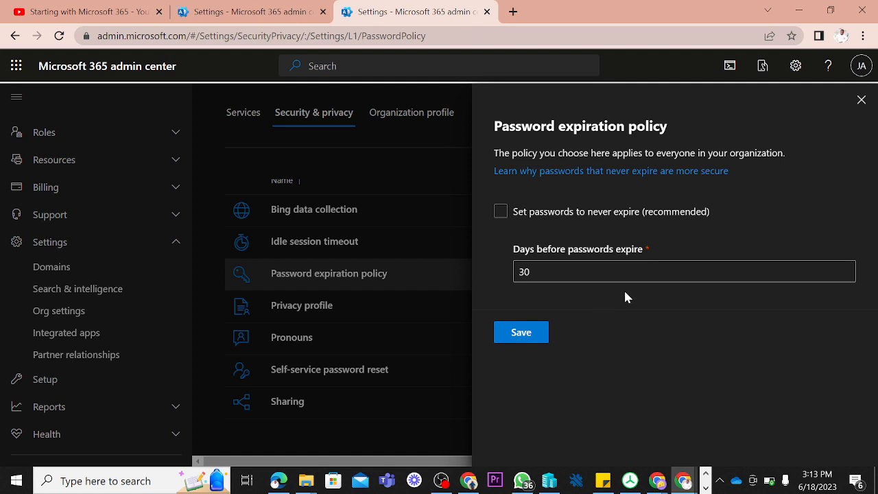
Step: Turn never-expiring passwords back on and close the password expiration policy, discarding the unsaved changes
left_click(502, 213)
left_click(503, 213)
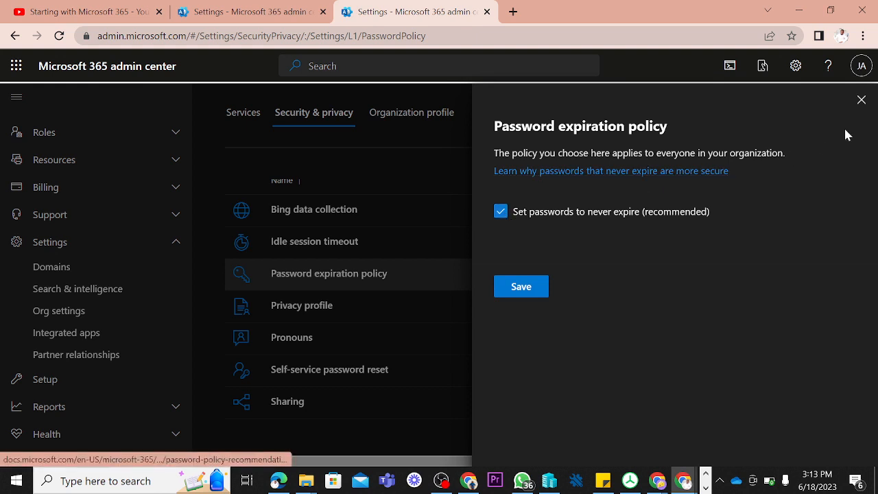
left_click(862, 101)
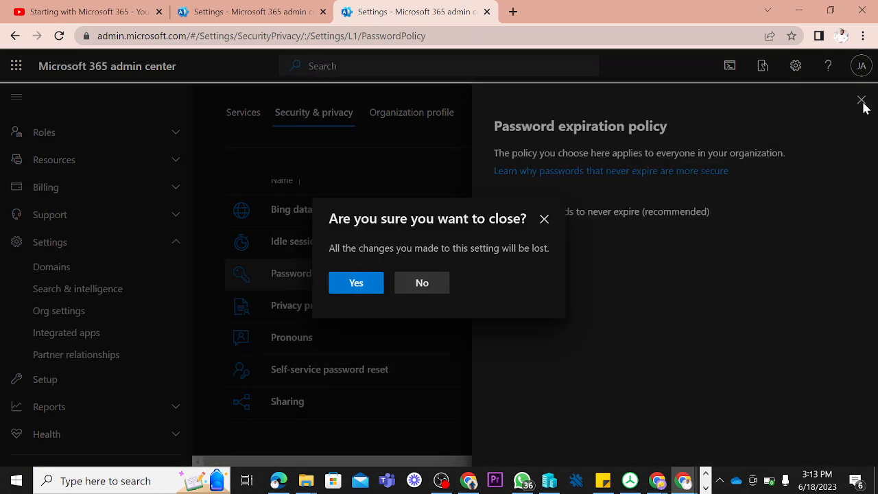
left_click(419, 285)
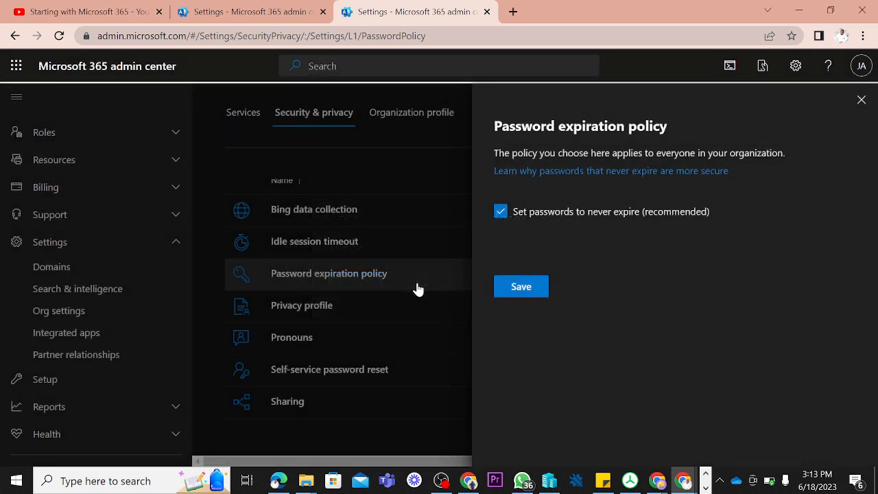
left_click(862, 101)
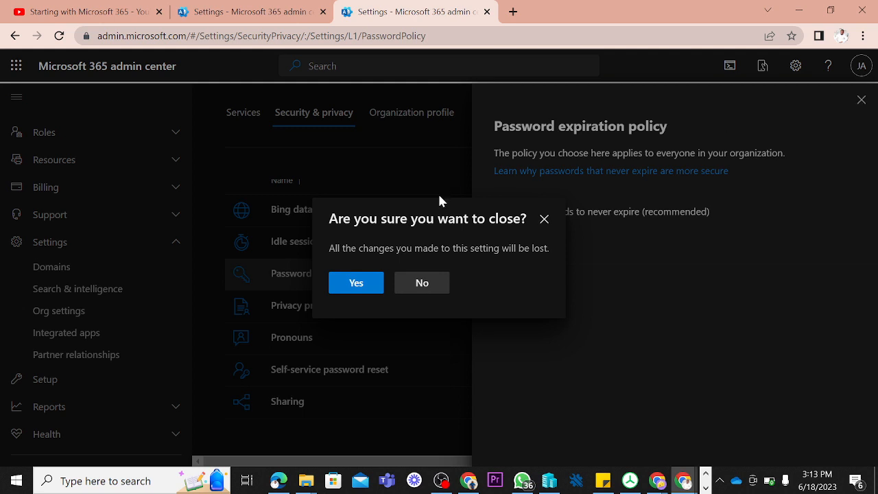
left_click(356, 284)
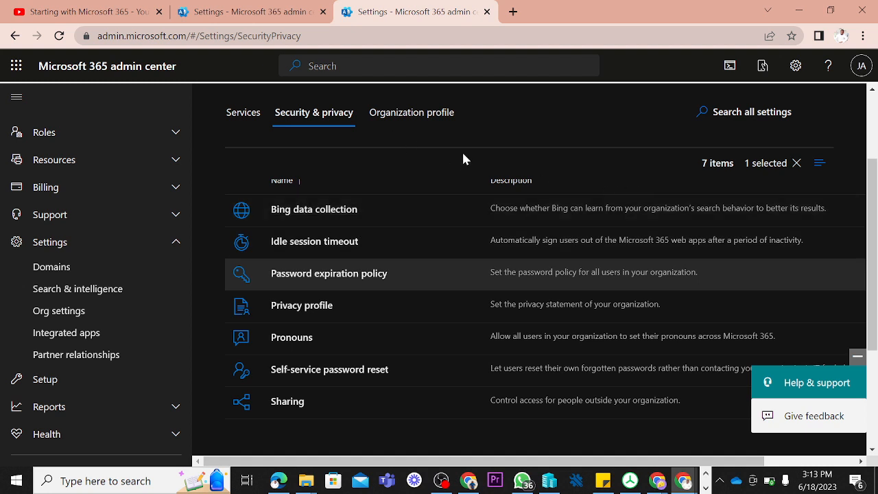
Step: Open the organization information in the organization profile and change the organization's name to Pillars Concepts
left_click(410, 120)
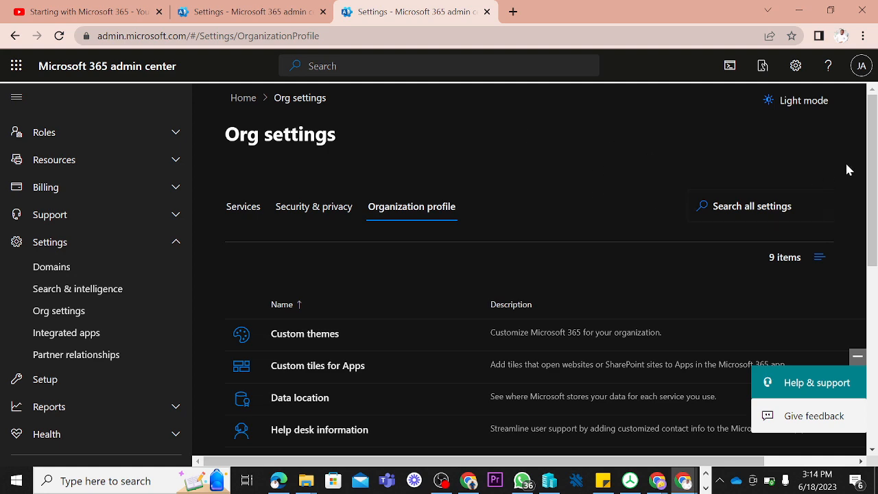
left_click_drag(873, 172, 871, 235)
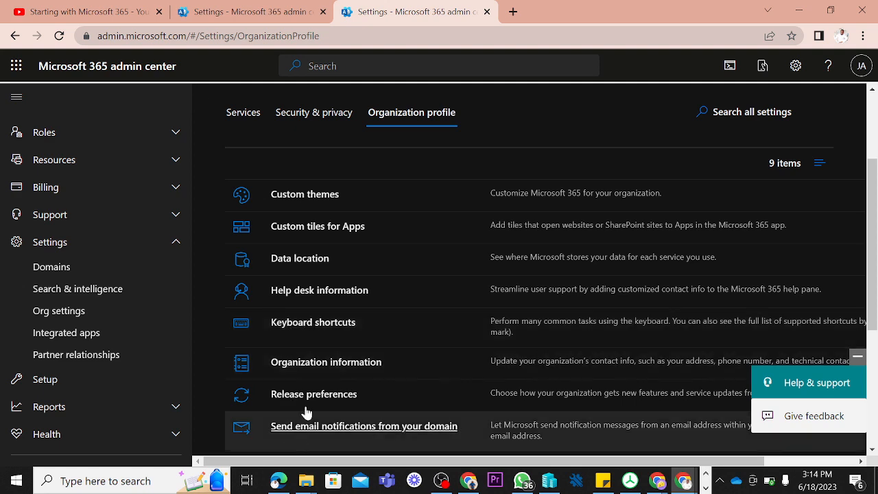
left_click(319, 364)
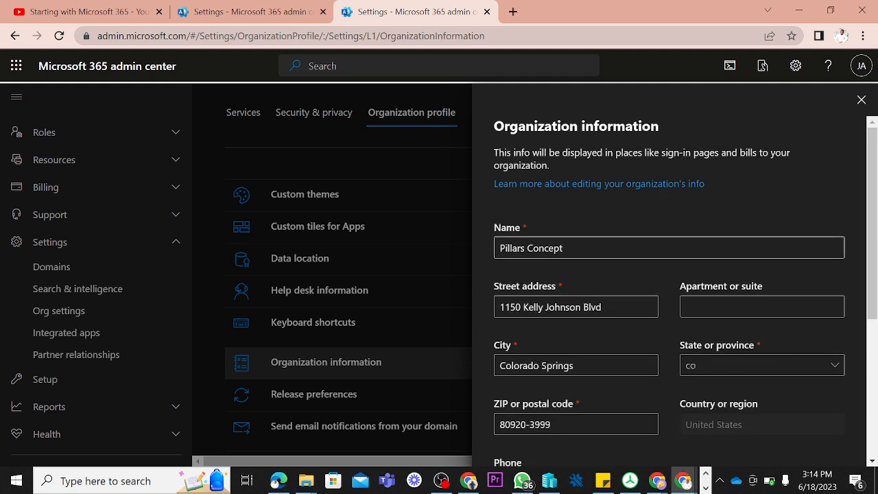
left_click(589, 248)
type("s")
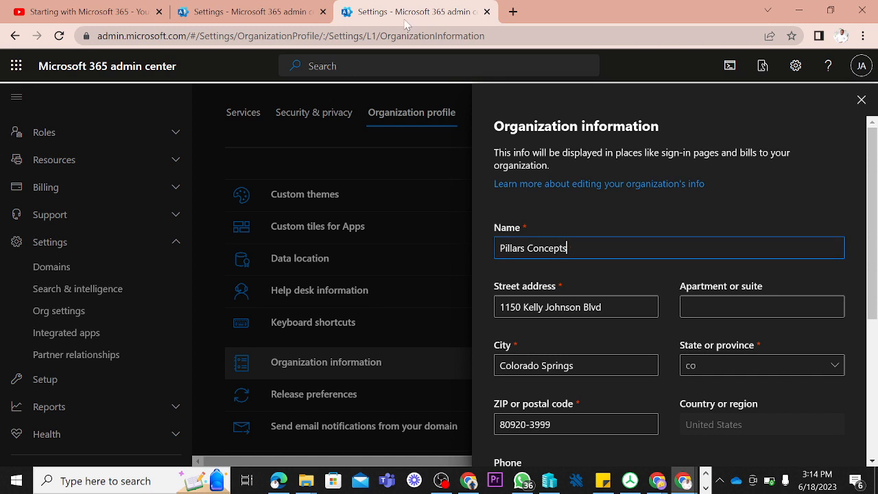
Step: Check the organization name on the home page in the other admin center tab and return to the organization information
left_click(279, 7)
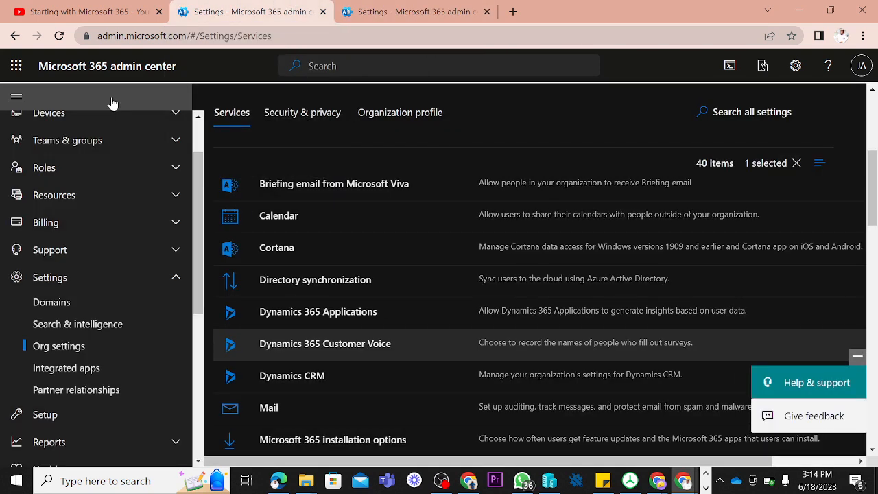
left_click_drag(198, 222, 202, 137)
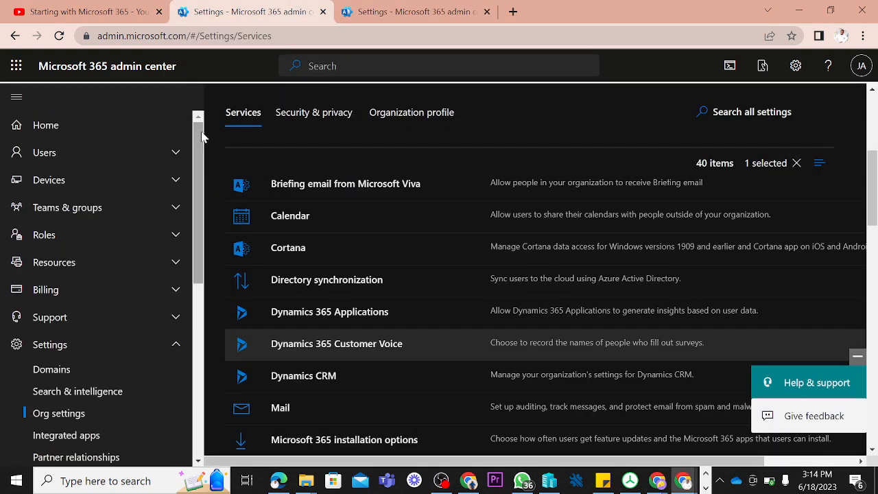
left_click(44, 130)
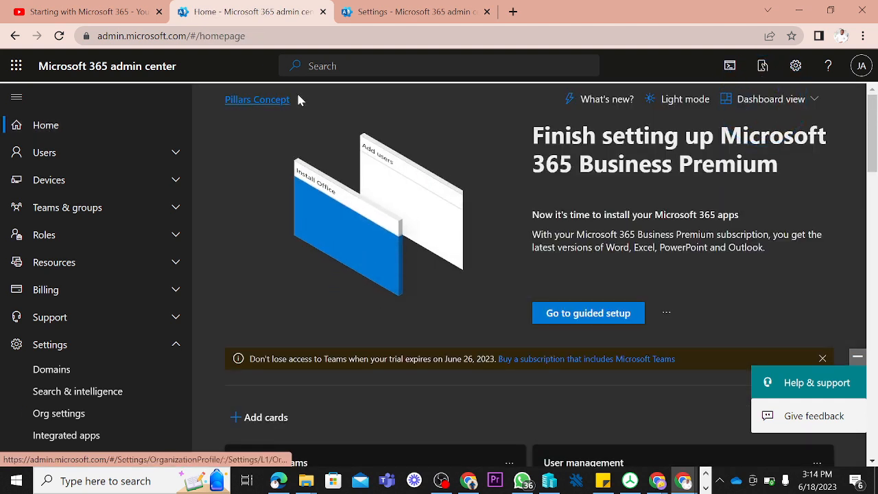
left_click_drag(296, 97, 222, 105)
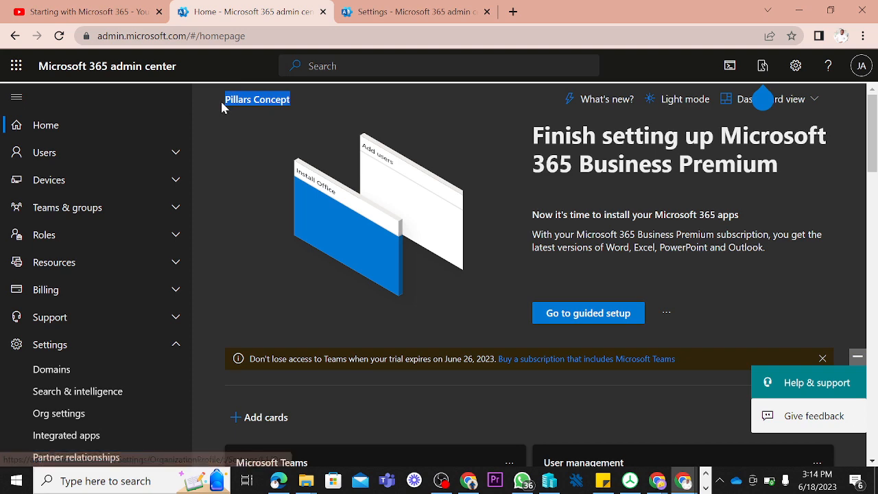
left_click(446, 21)
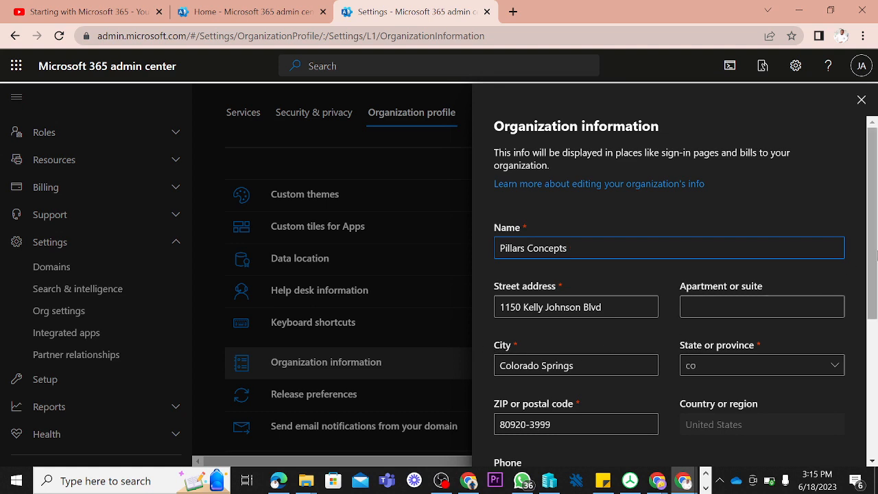
Step: Review the country, contact and preferred language fields and save the organization information
left_click_drag(873, 260, 866, 334)
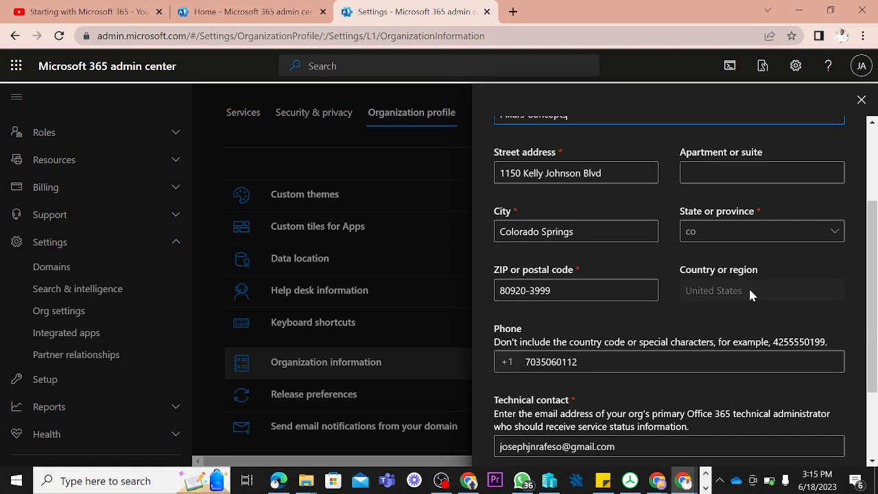
left_click_drag(694, 293, 683, 292)
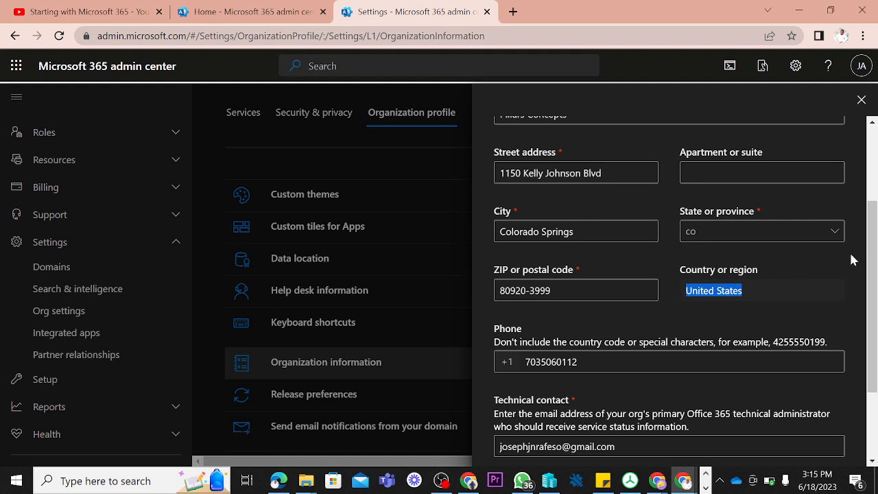
left_click_drag(871, 254, 858, 323)
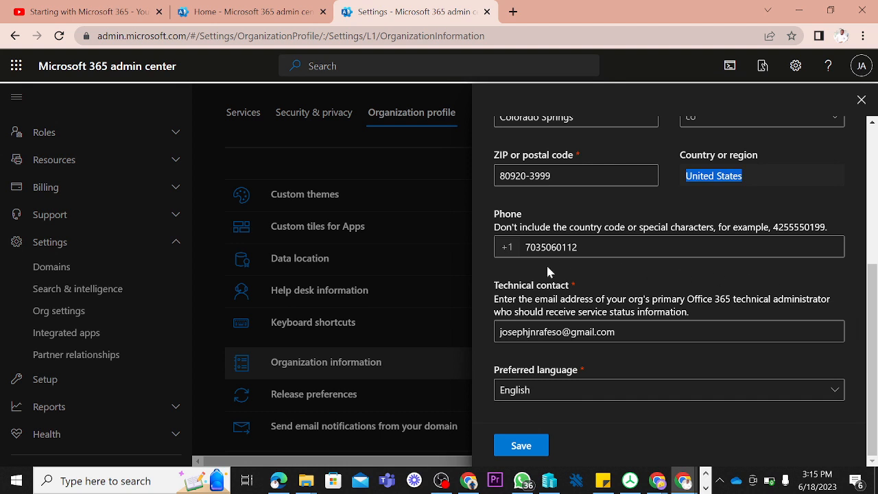
left_click(697, 396)
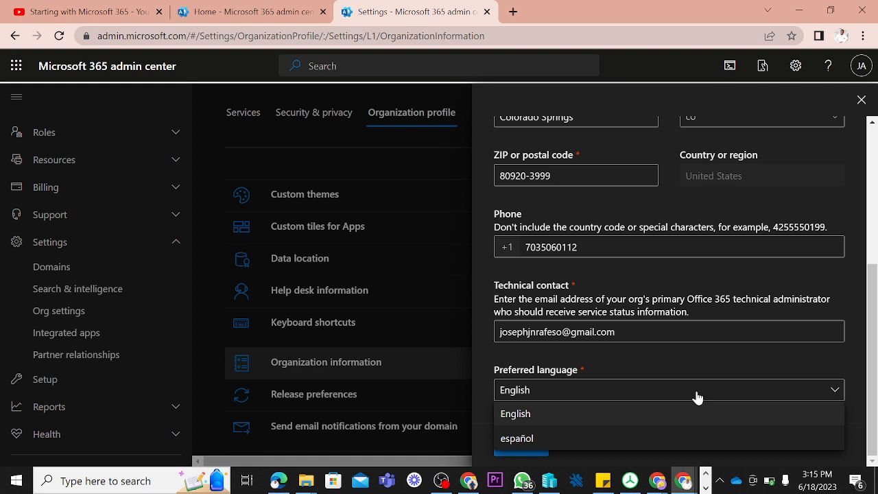
left_click(696, 397)
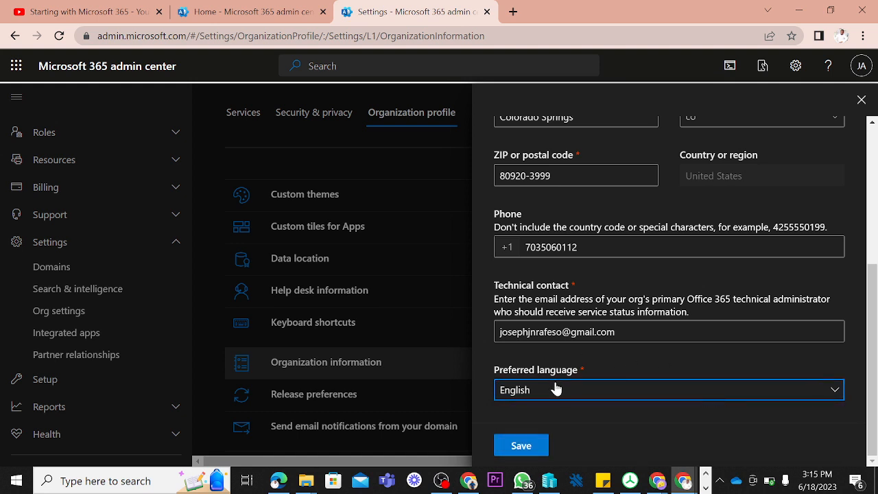
left_click(521, 446)
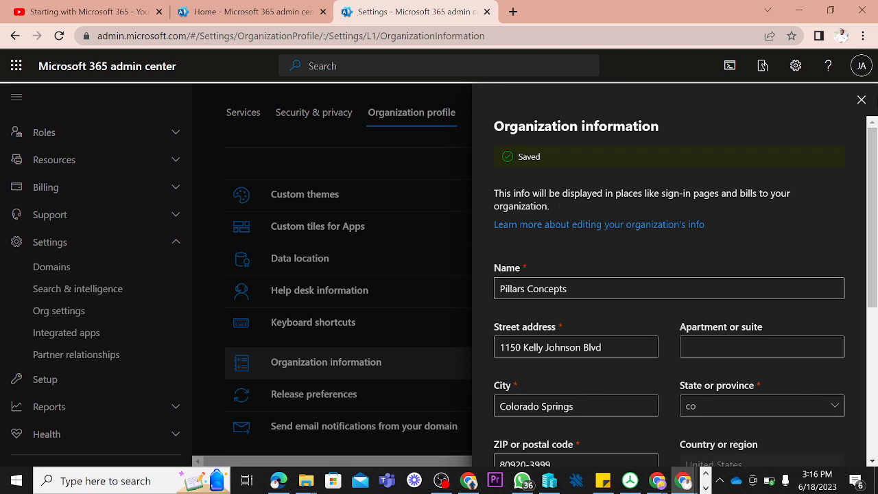
Step: Reload the home page in the other admin center tab and check the updated organization name
left_click(246, 7)
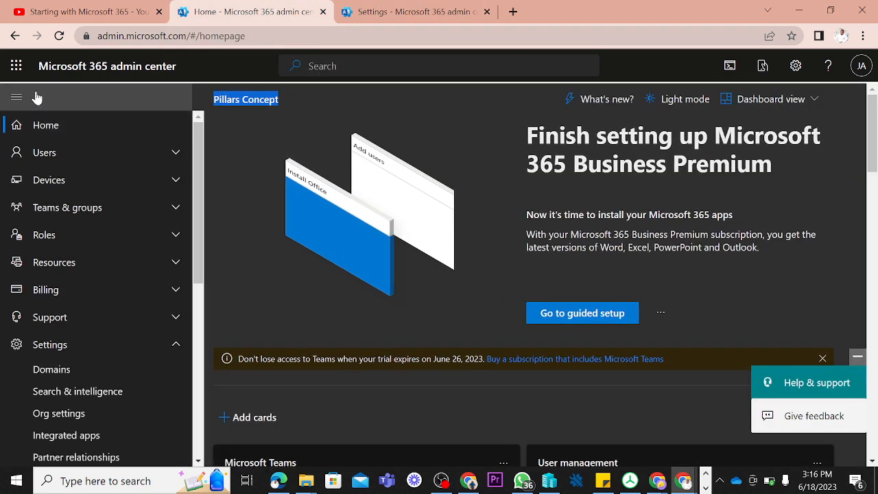
left_click(59, 36)
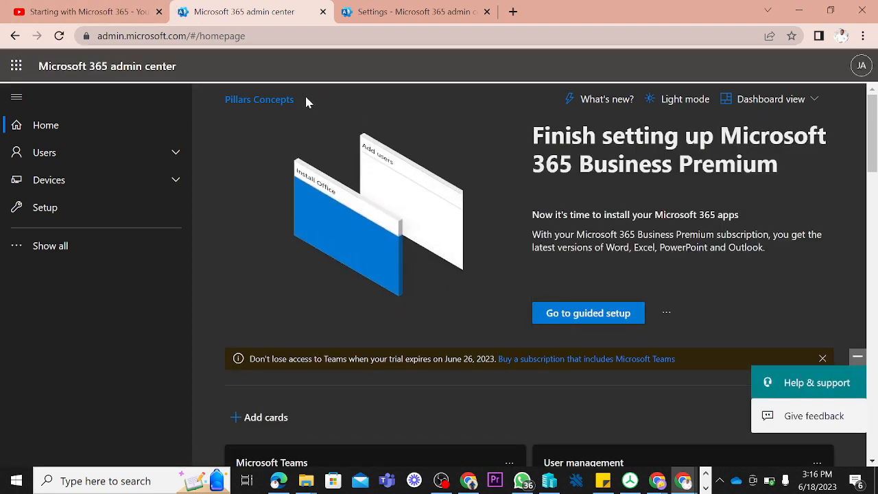
left_click_drag(307, 101, 216, 98)
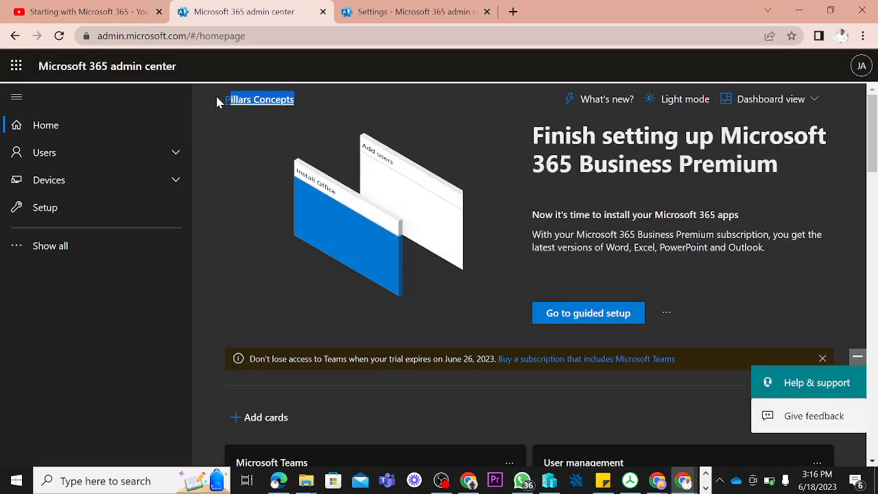
Step: Return to the organization information, close it, and view the Partner relationships page
left_click(406, 12)
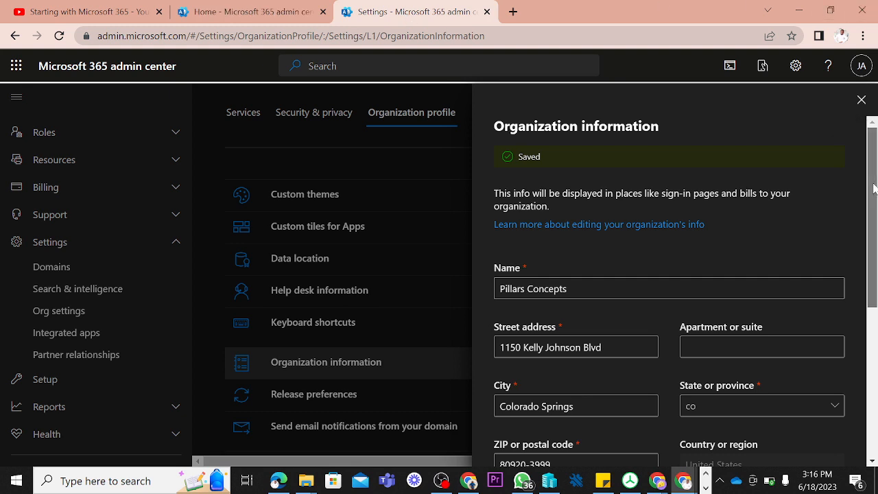
left_click_drag(873, 189, 873, 359)
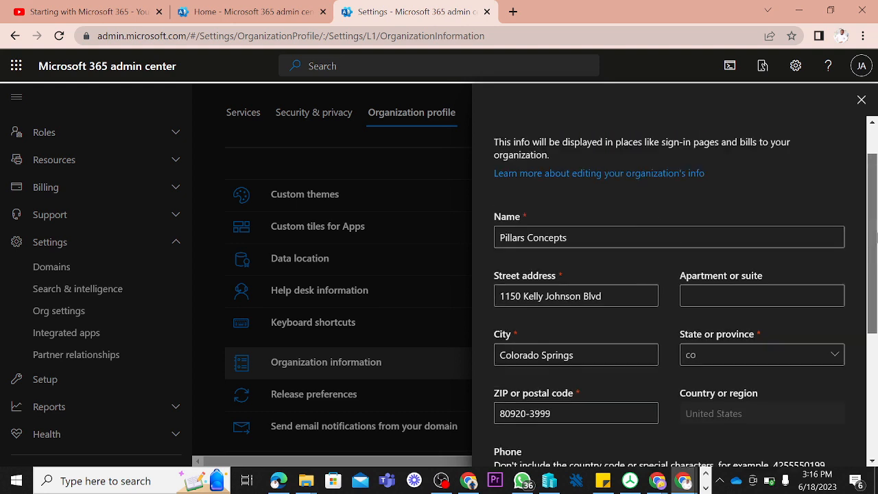
left_click(862, 101)
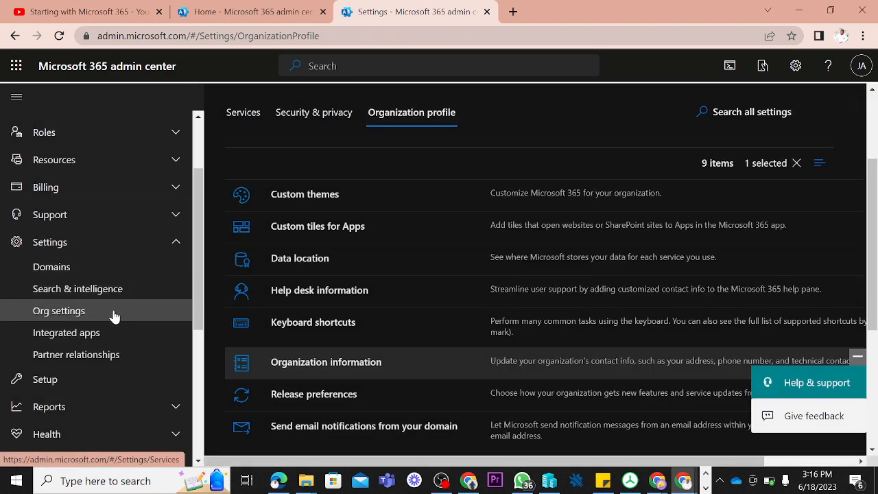
left_click(105, 359)
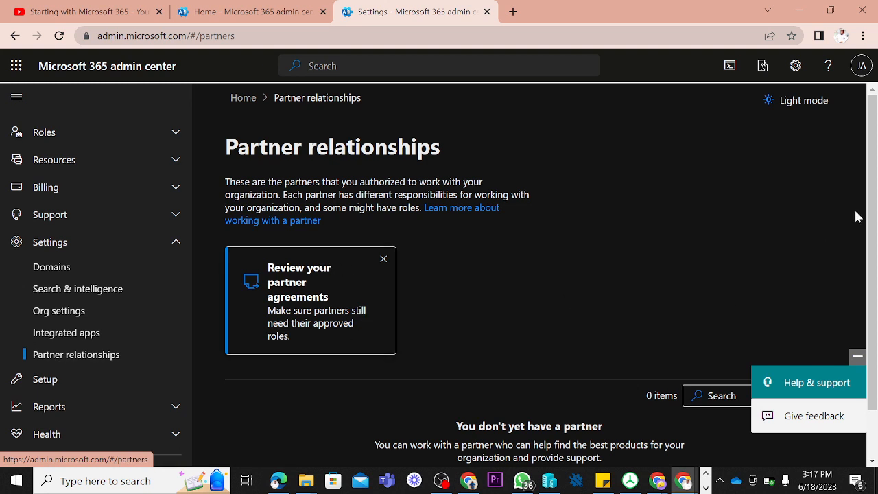
scroll(865, 240, "down", 1)
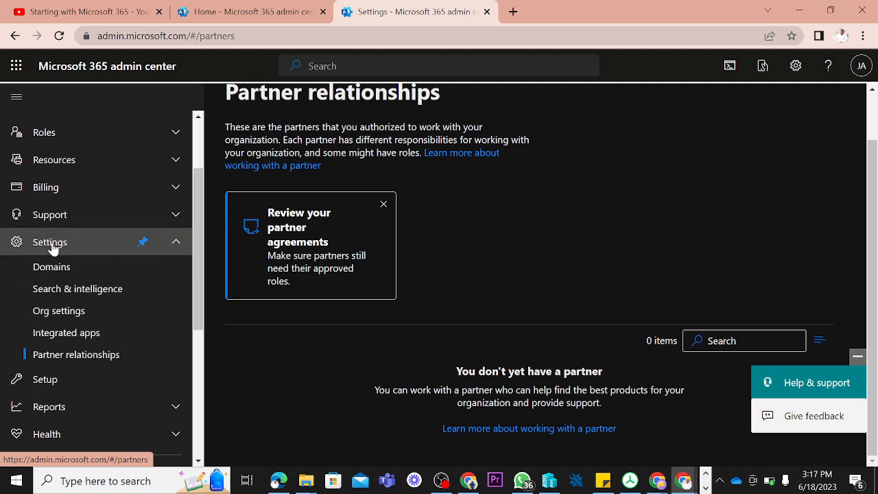
Step: Open the pillarsconcepts.site domain and view its Microsoft Exchange DNS records
left_click(73, 277)
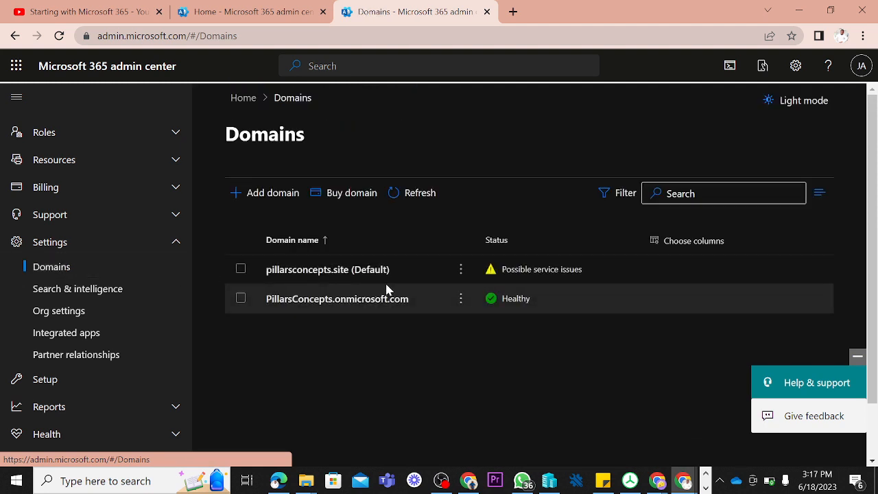
left_click(318, 275)
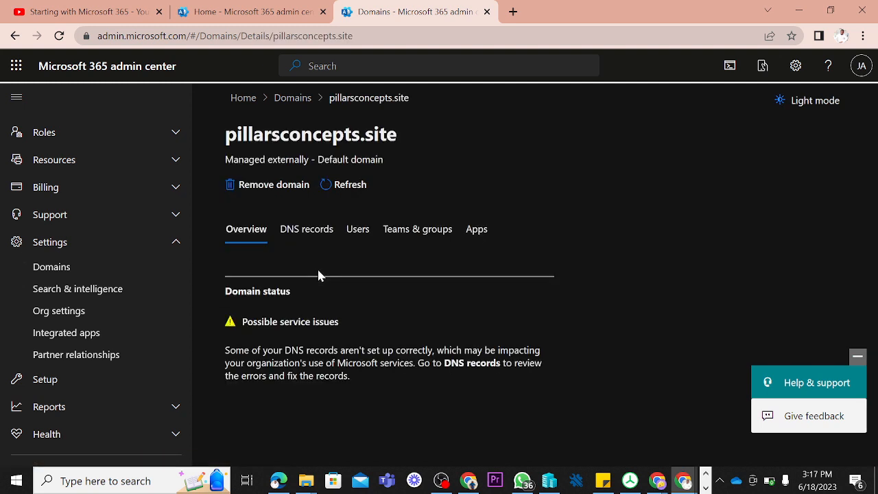
left_click(306, 229)
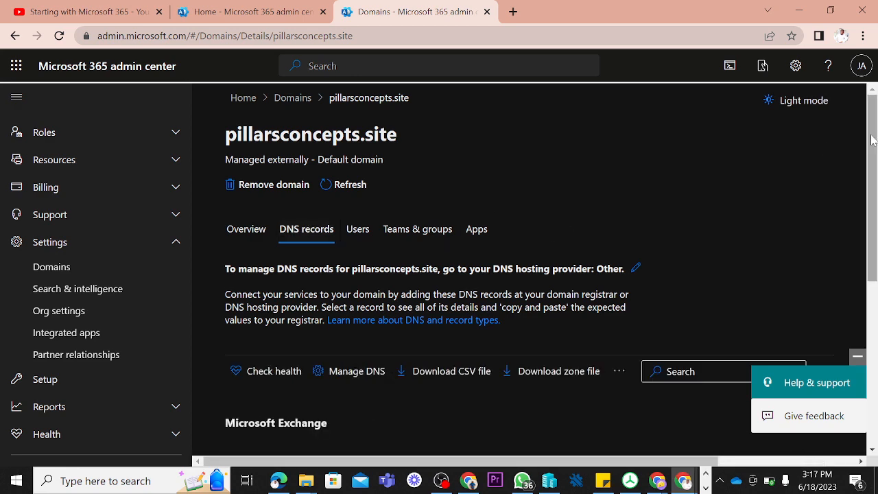
left_click_drag(868, 140, 854, 255)
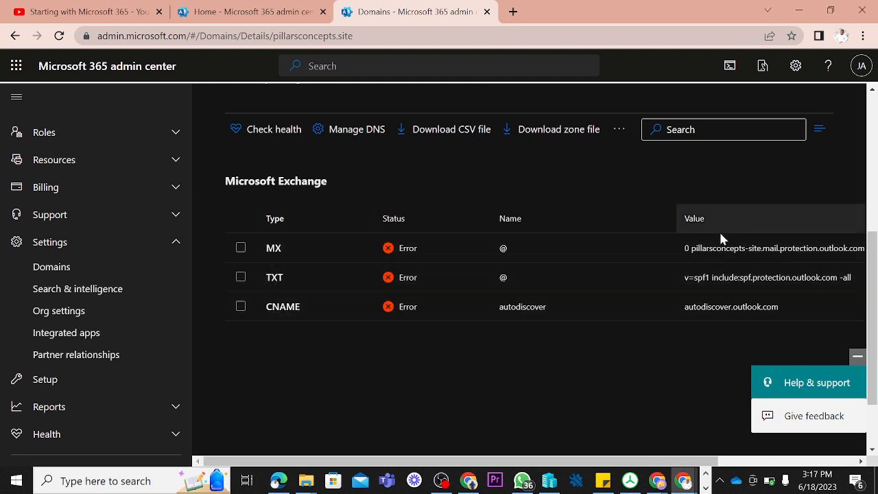
Step: Highlight the MX record's mail server value, view the record's expected DNS details, and close them
left_click_drag(689, 248, 726, 247)
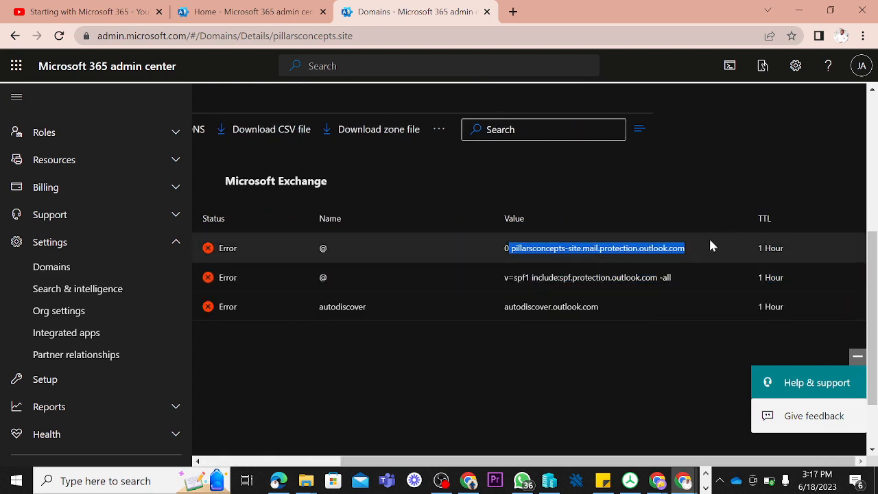
left_click(743, 241)
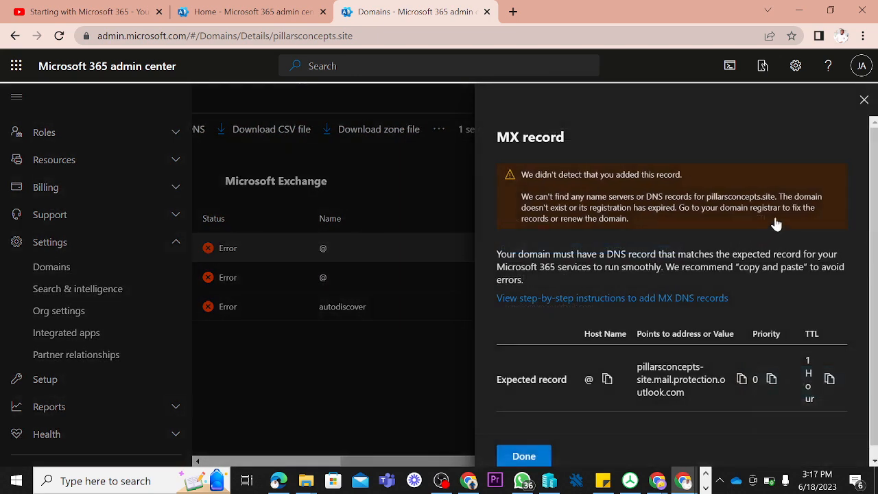
left_click(861, 99)
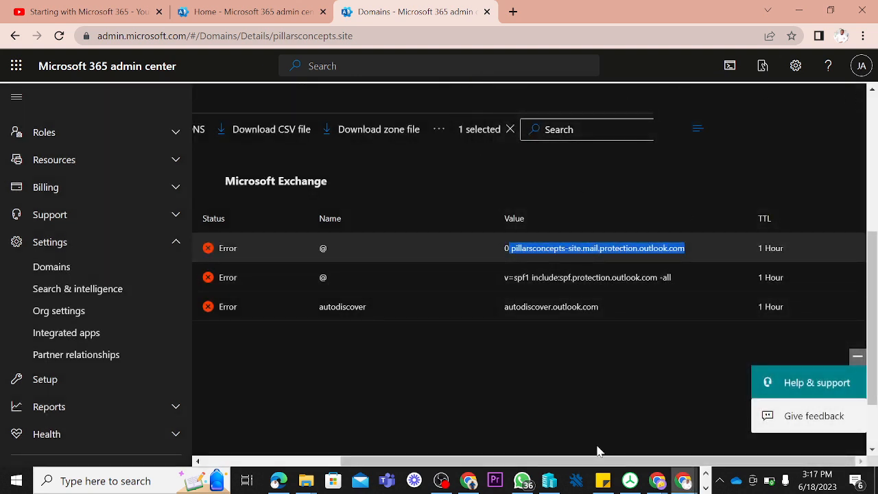
Step: Return to the record type columns, highlight the MX record's status, and close the record details again
mouse_move(526, 469)
left_mouse_down()
mouse_move(402, 471)
mouse_move(329, 457)
left_mouse_up()
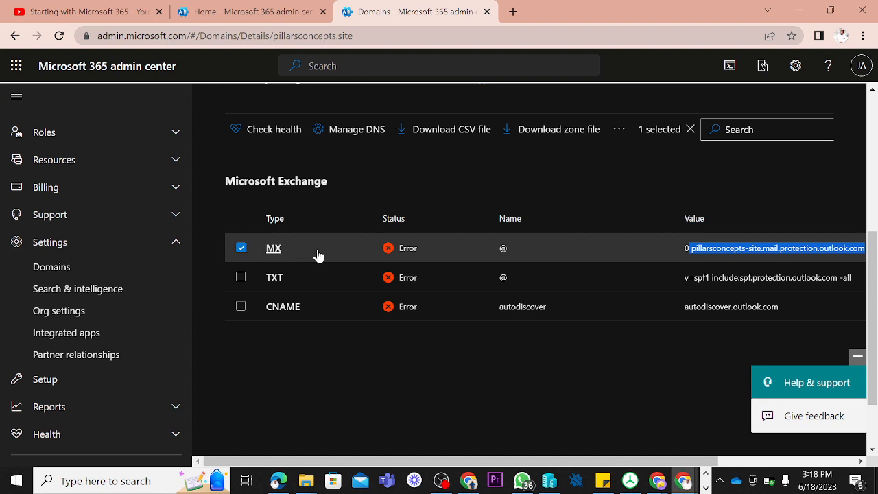
left_click_drag(440, 257, 371, 255)
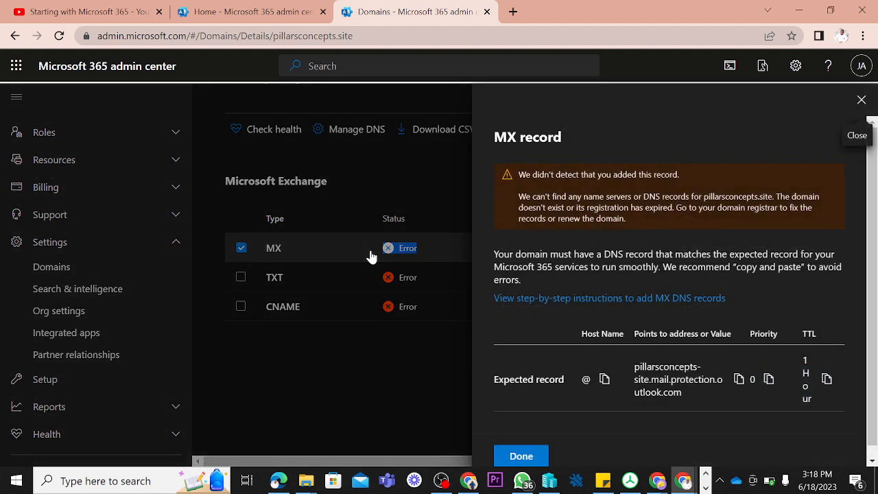
left_click(862, 102)
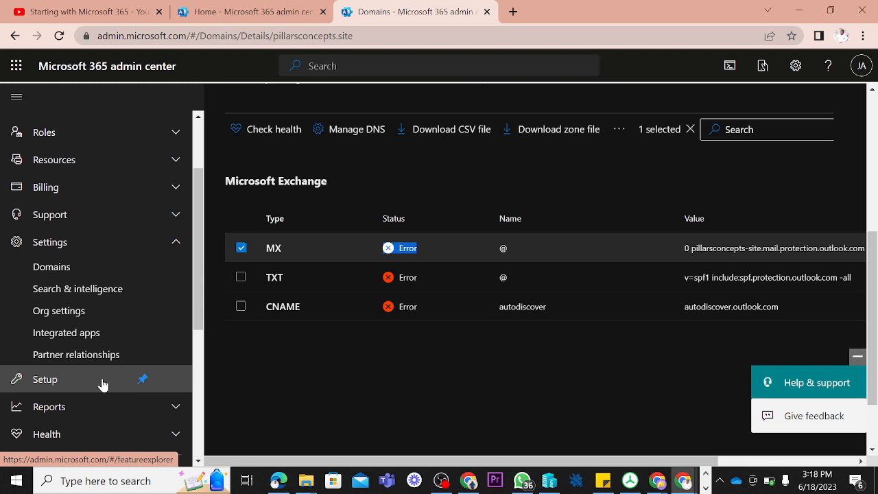
Step: Look through the remaining navigation entries below Settings, from Setup, Reports and Health to the Admin centers
left_click_drag(196, 231, 192, 300)
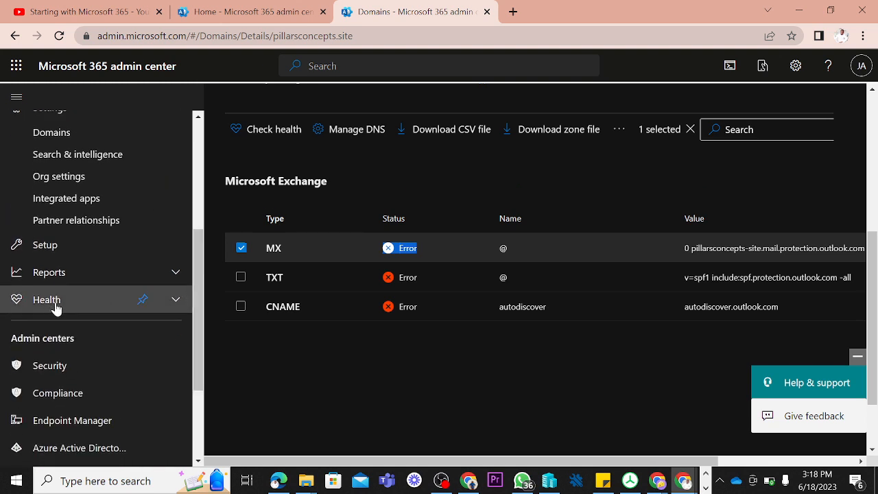